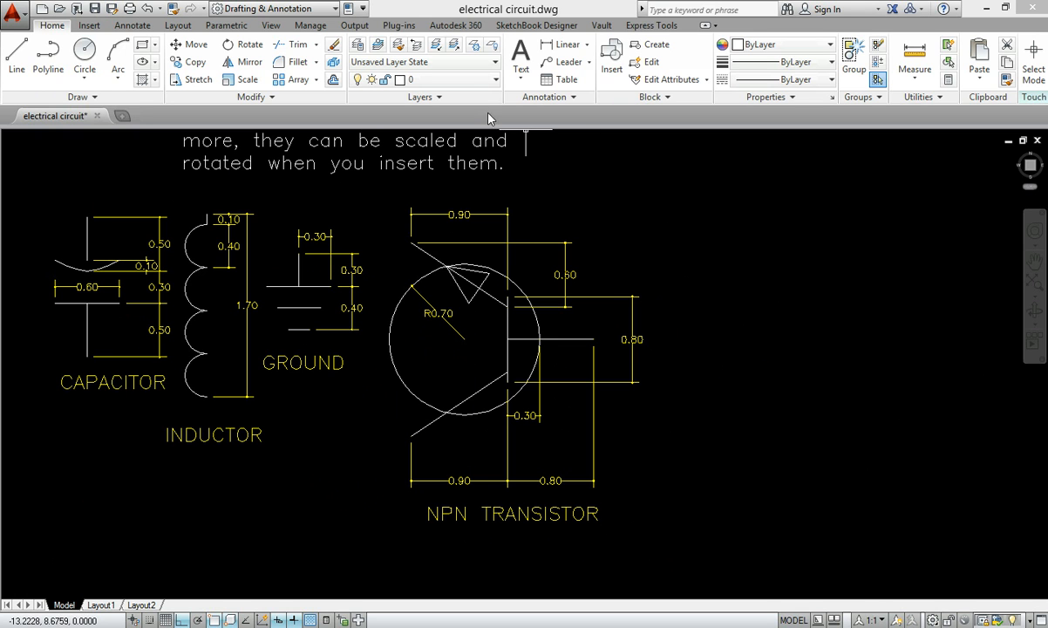
Turn off the dimensions layer
{"action": "left_click", "coordinate": [465, 80]}
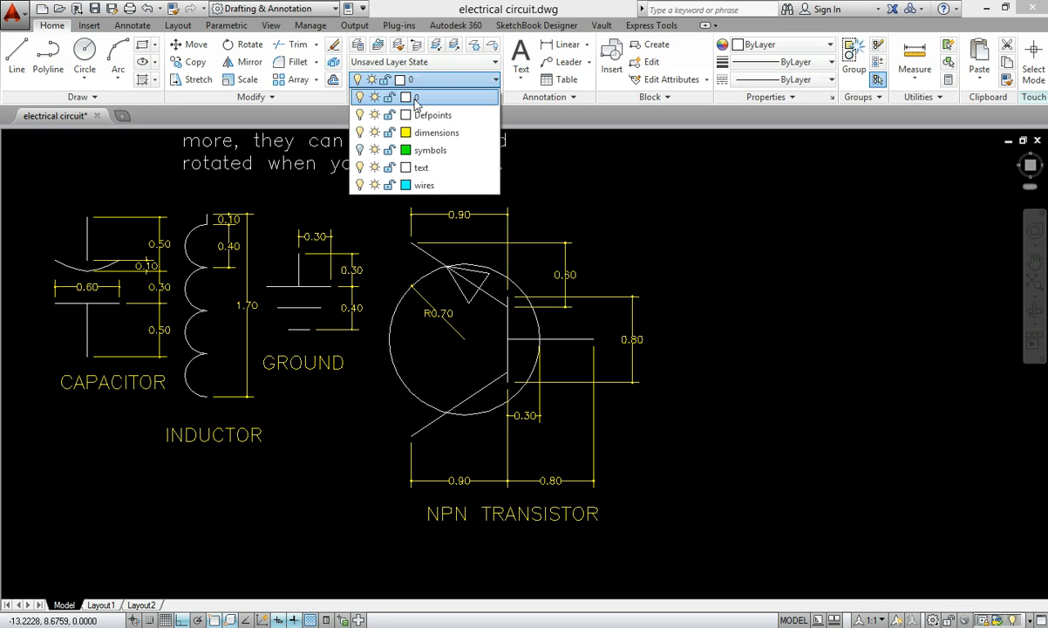
{"action": "left_click", "coordinate": [360, 132]}
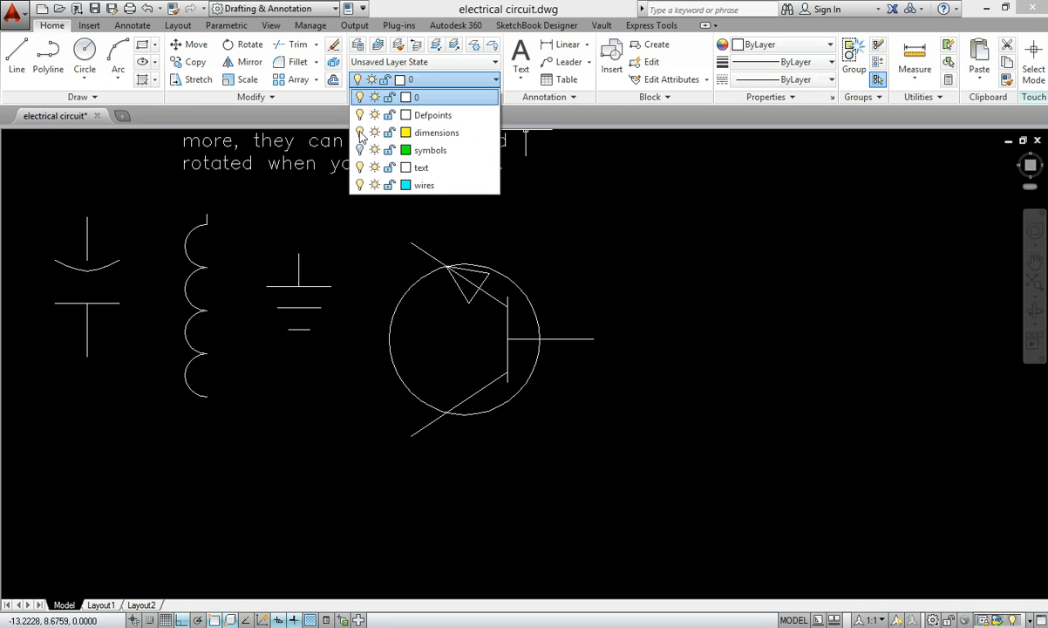
{"action": "left_click", "coordinate": [606, 263]}
Explode the NPN transistor symbol into separate objects
{"action": "scroll", "coordinate": [529, 286], "scroll_direction": "up", "scroll_amount": 3}
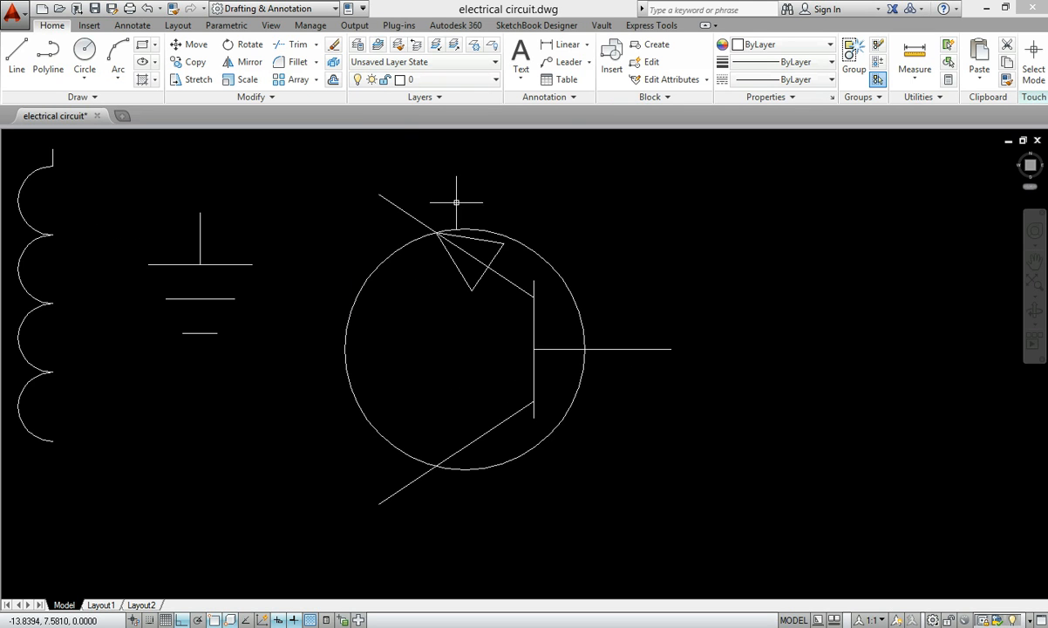
{"action": "left_click", "coordinate": [332, 64]}
{"action": "left_click", "coordinate": [711, 523]}
{"action": "left_click", "coordinate": [335, 174]}
{"action": "key", "text": "Return"}
Check that the exploded transistor's emitter, arrowhead and base lines can be selected individually, then clear the selection
{"action": "left_click", "coordinate": [503, 277]}
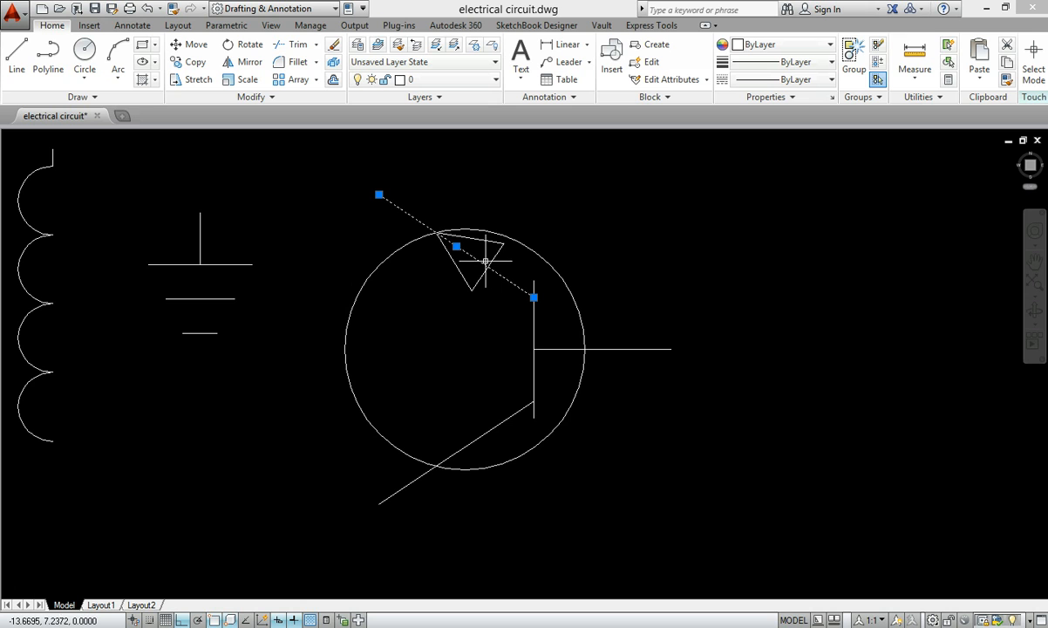
{"action": "left_click", "coordinate": [484, 240]}
{"action": "left_click", "coordinate": [485, 273]}
{"action": "left_click", "coordinate": [445, 247]}
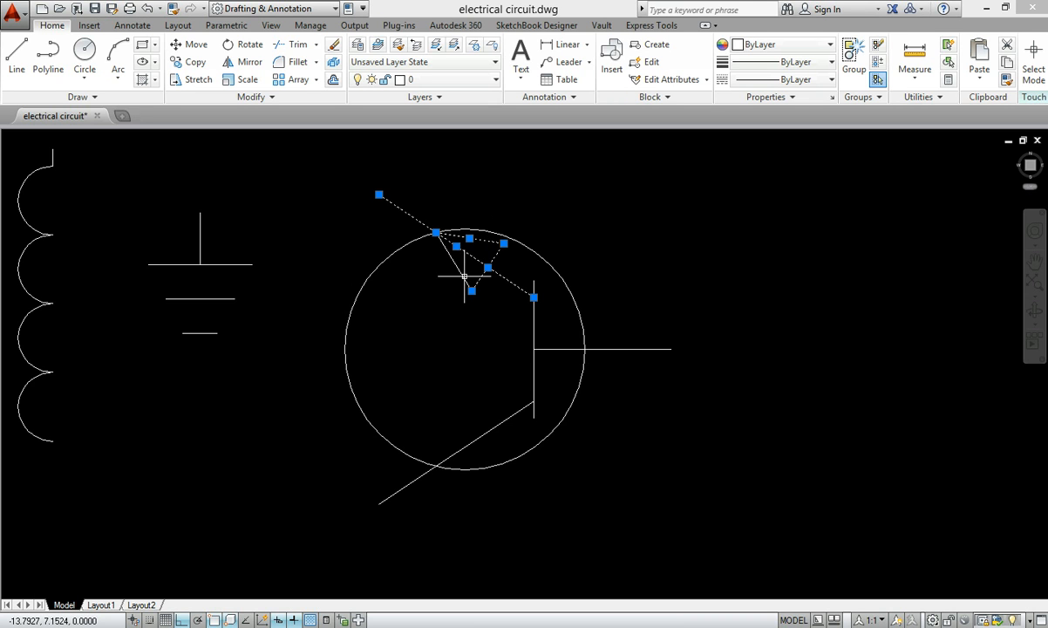
{"action": "left_click", "coordinate": [602, 349]}
{"action": "left_click", "coordinate": [535, 345]}
{"action": "left_click", "coordinate": [548, 349]}
{"action": "key", "text": "Escape"}
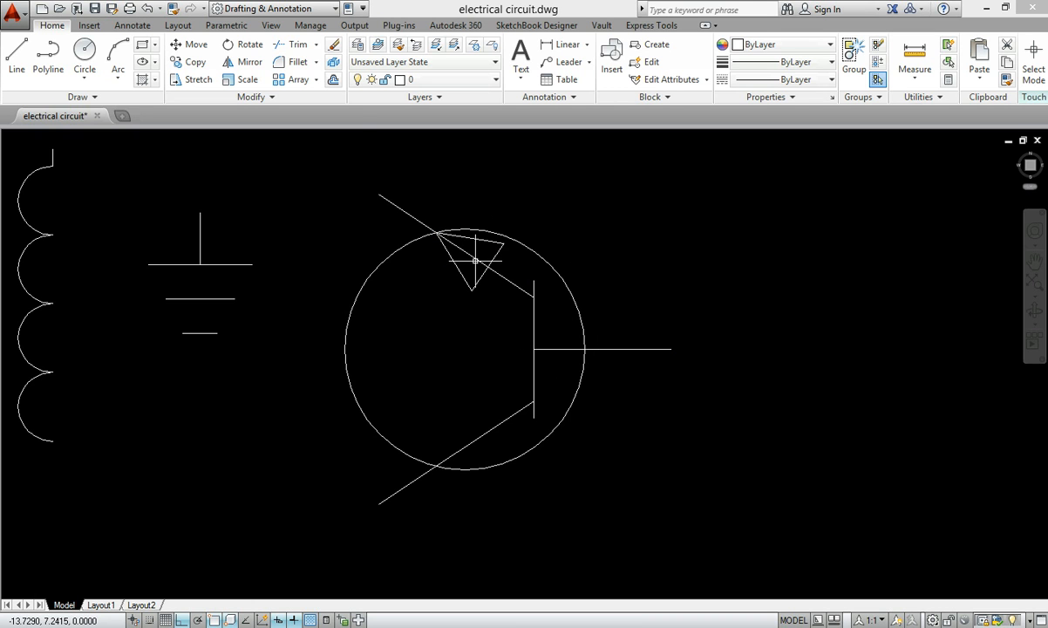
Trim the emitter line inside the transistor's arrowhead triangle and fill the triangle with a SOLID hatch
{"action": "key", "text": "Return"}
{"action": "left_click", "coordinate": [462, 248]}
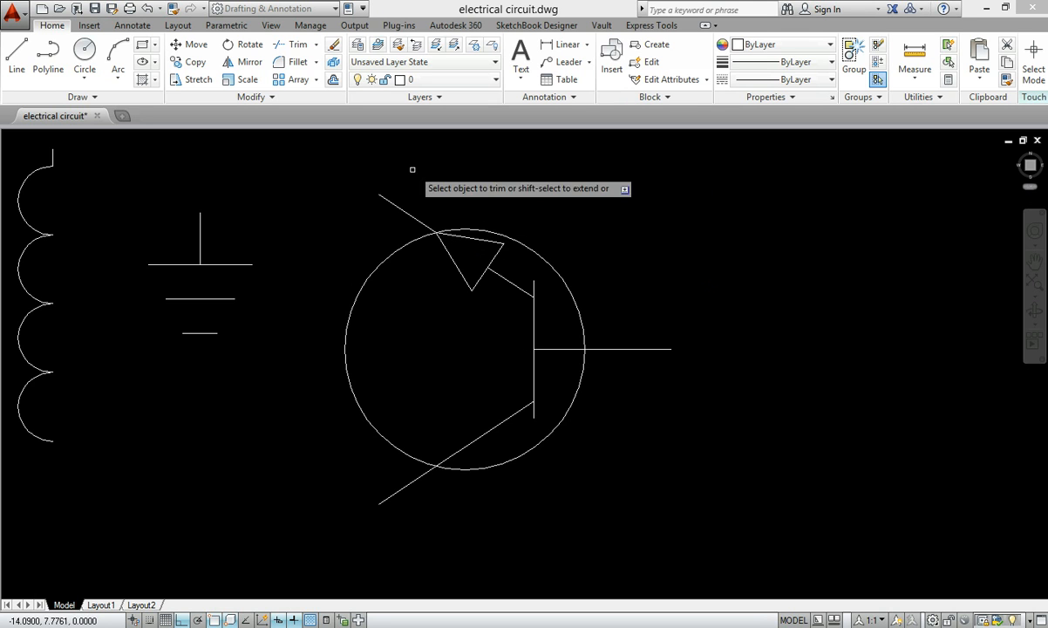
{"action": "left_click", "coordinate": [153, 81]}
{"action": "left_click", "coordinate": [135, 104]}
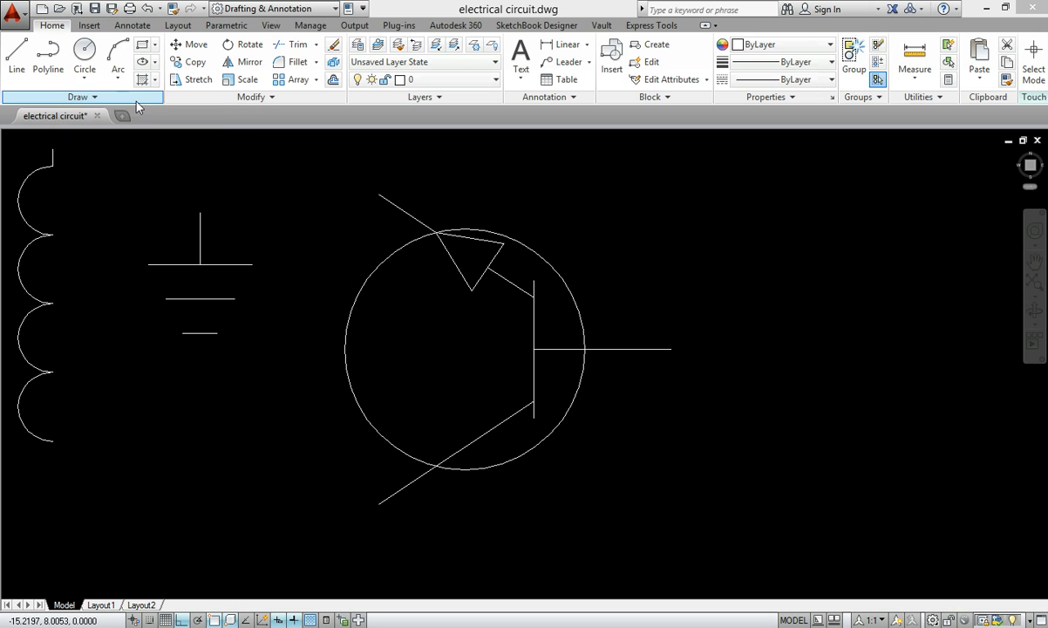
{"action": "left_click", "coordinate": [249, 58]}
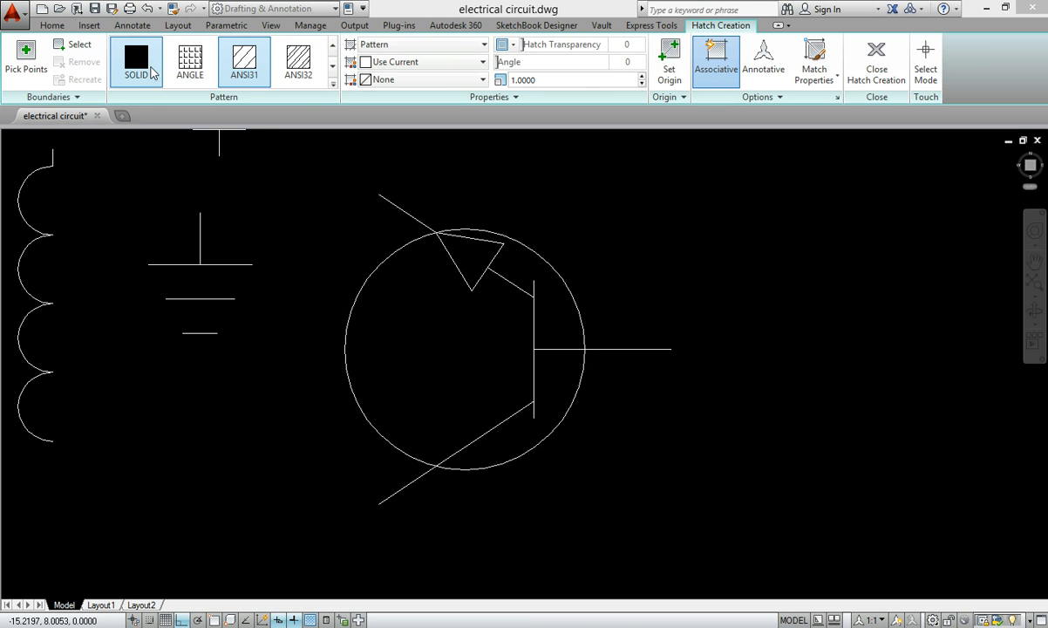
{"action": "left_click", "coordinate": [144, 73]}
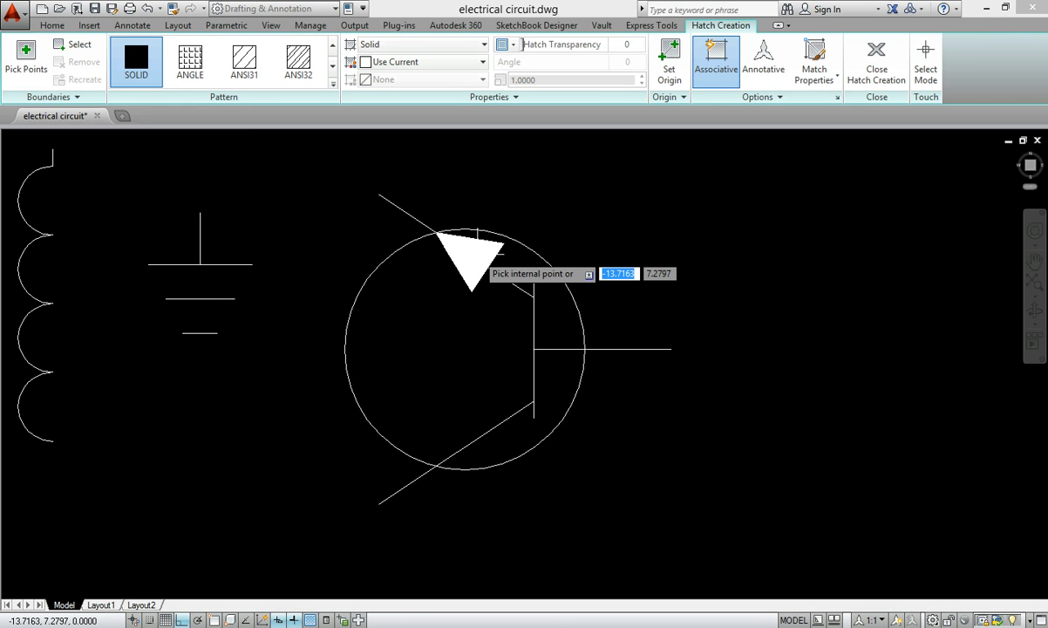
{"action": "left_click", "coordinate": [477, 253]}
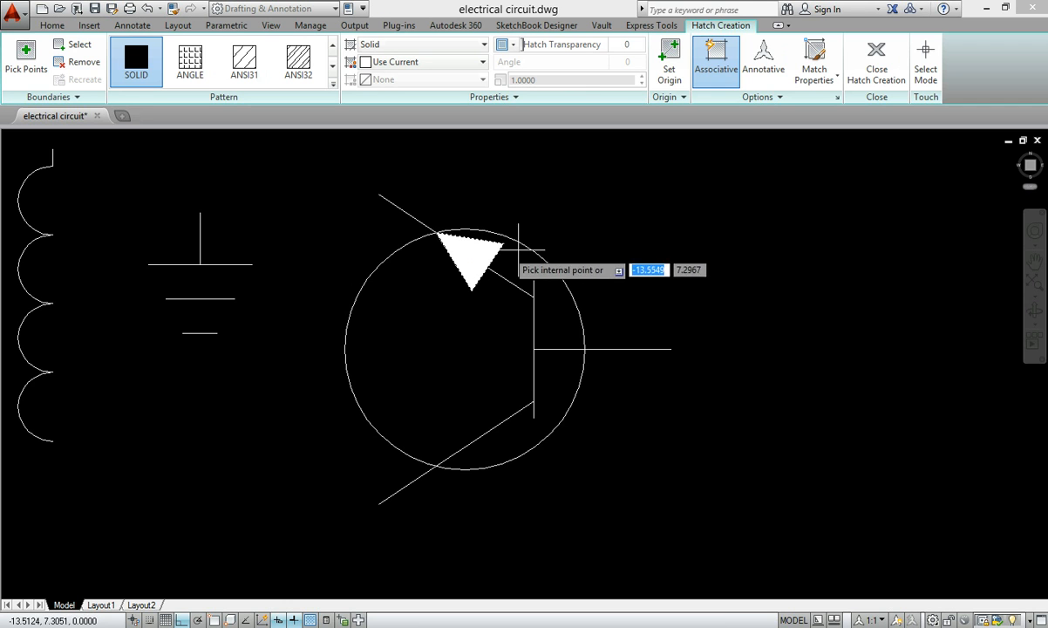
{"action": "left_click", "coordinate": [877, 68]}
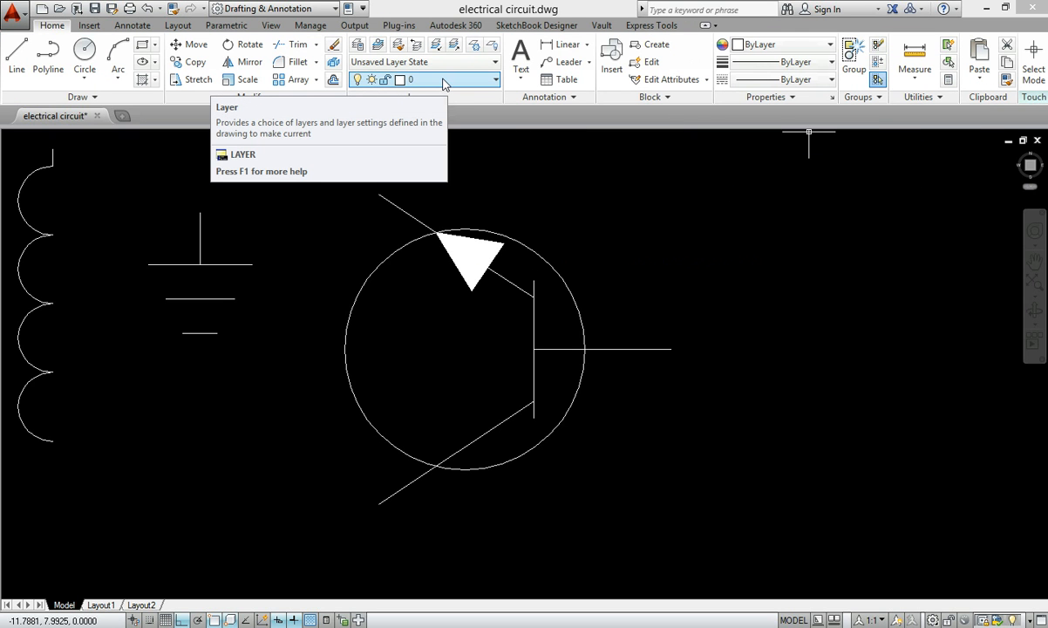
{"action": "left_click", "coordinate": [445, 81]}
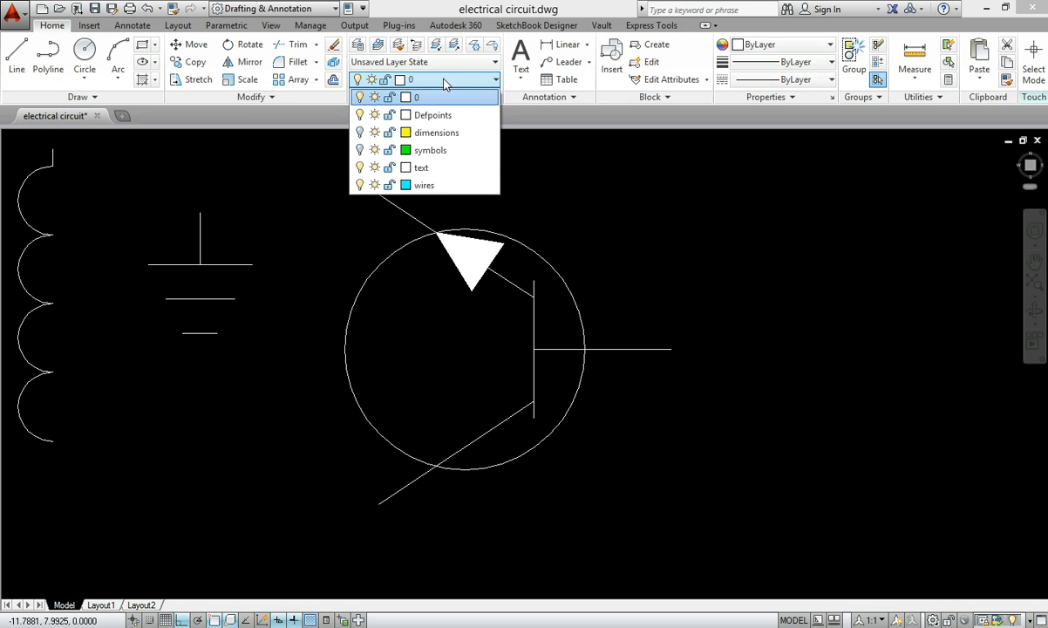
{"action": "left_click", "coordinate": [615, 179]}
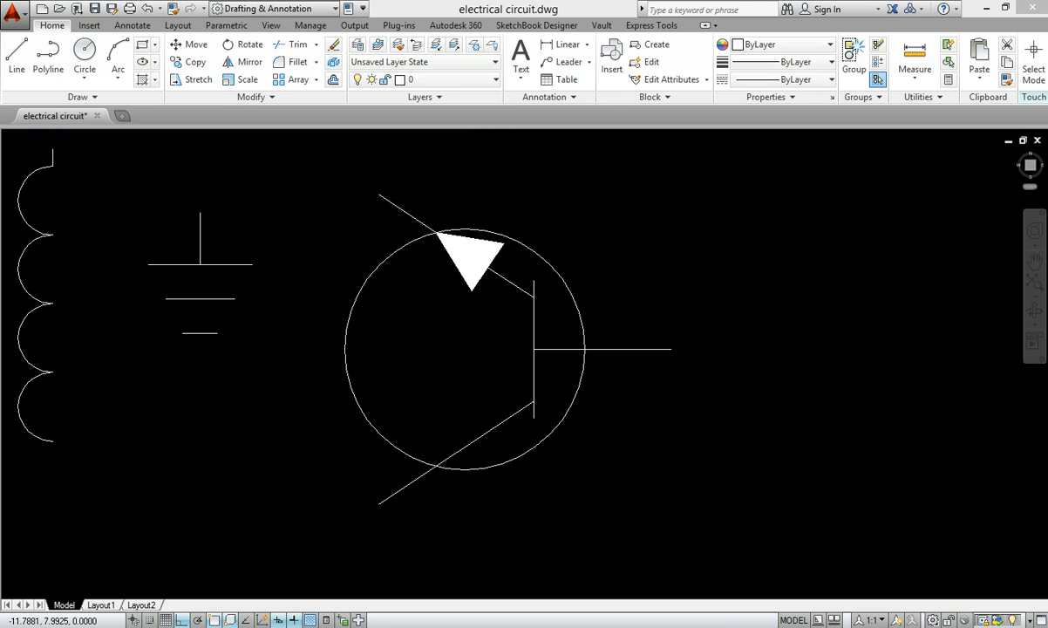
{"action": "left_click", "coordinate": [515, 183]}
{"action": "left_click", "coordinate": [524, 201]}
Start a block definition with the existing name npn_transistor and set its base point at the outer end of the horizontal base lead
{"action": "type", "text": "blo"}
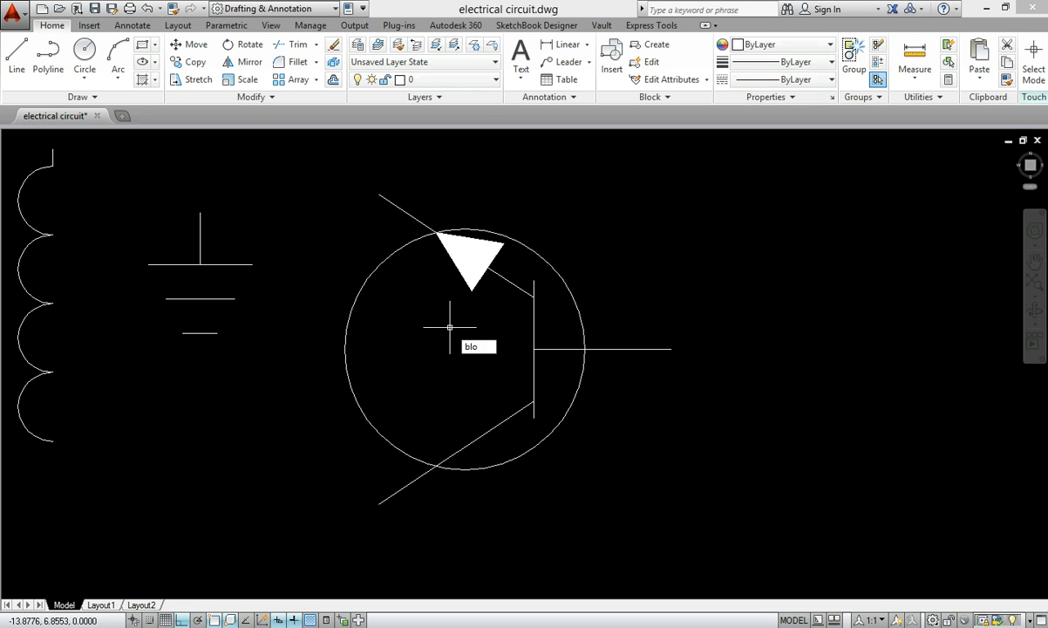
{"action": "type", "text": "ck"}
{"action": "key", "text": "Return"}
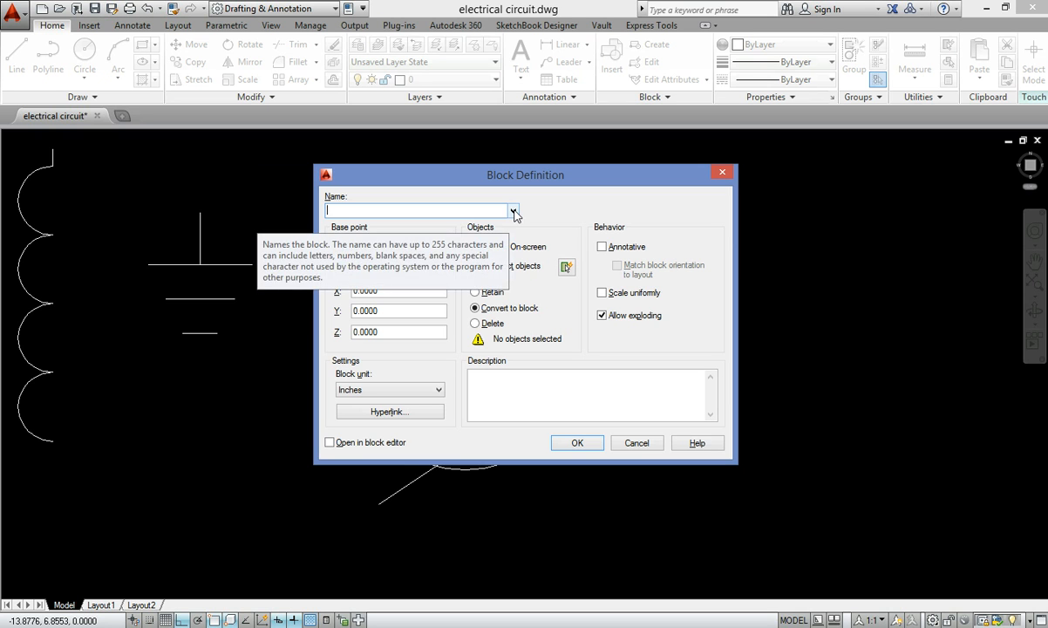
{"action": "left_click", "coordinate": [515, 211]}
{"action": "left_click", "coordinate": [365, 292]}
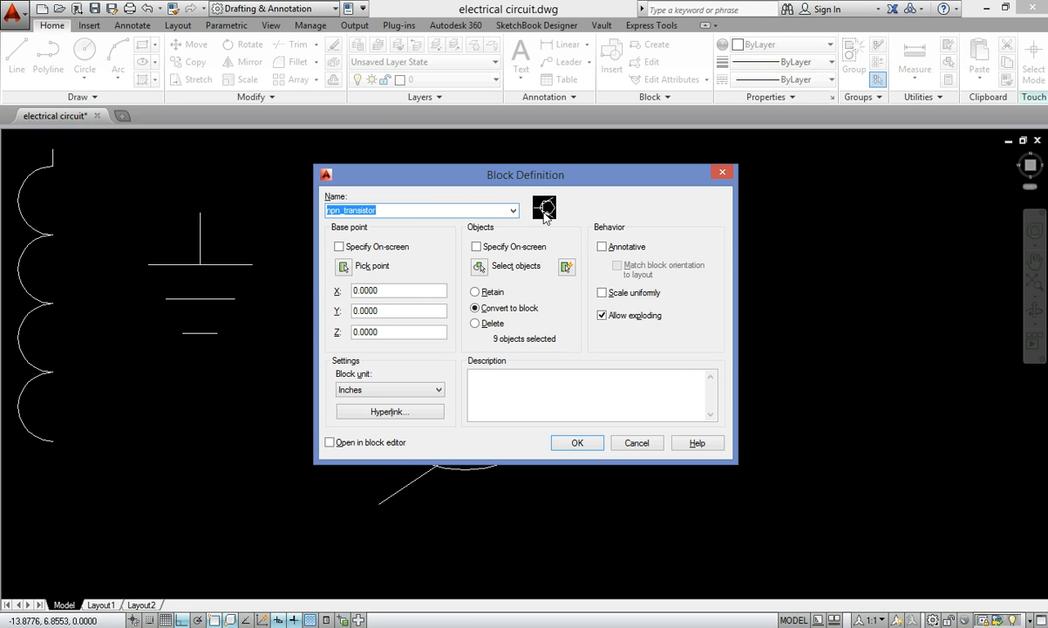
{"action": "left_click", "coordinate": [343, 267]}
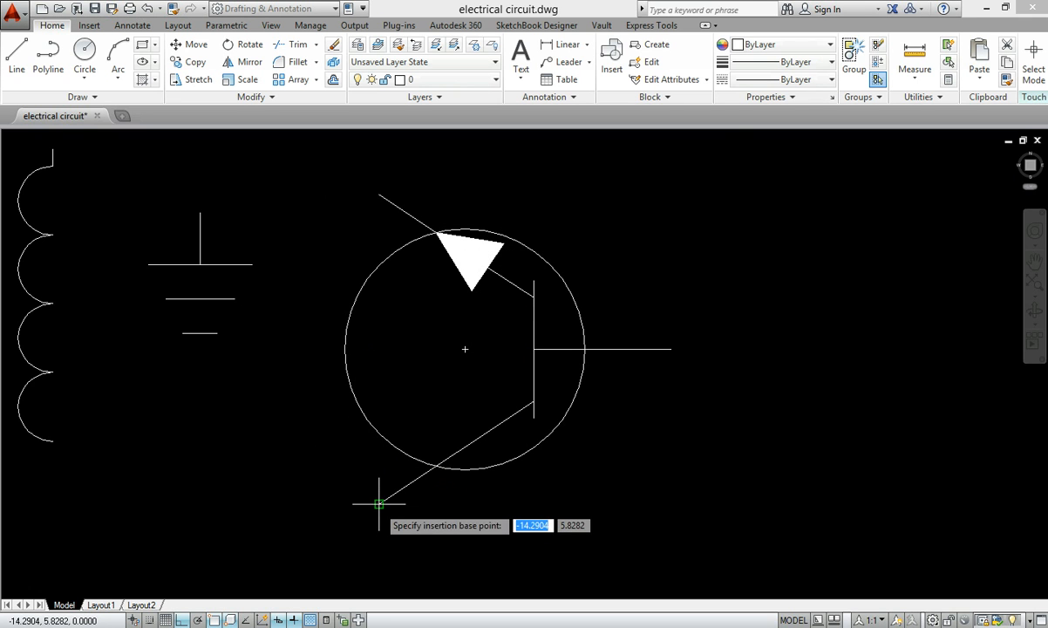
{"action": "left_click", "coordinate": [671, 348]}
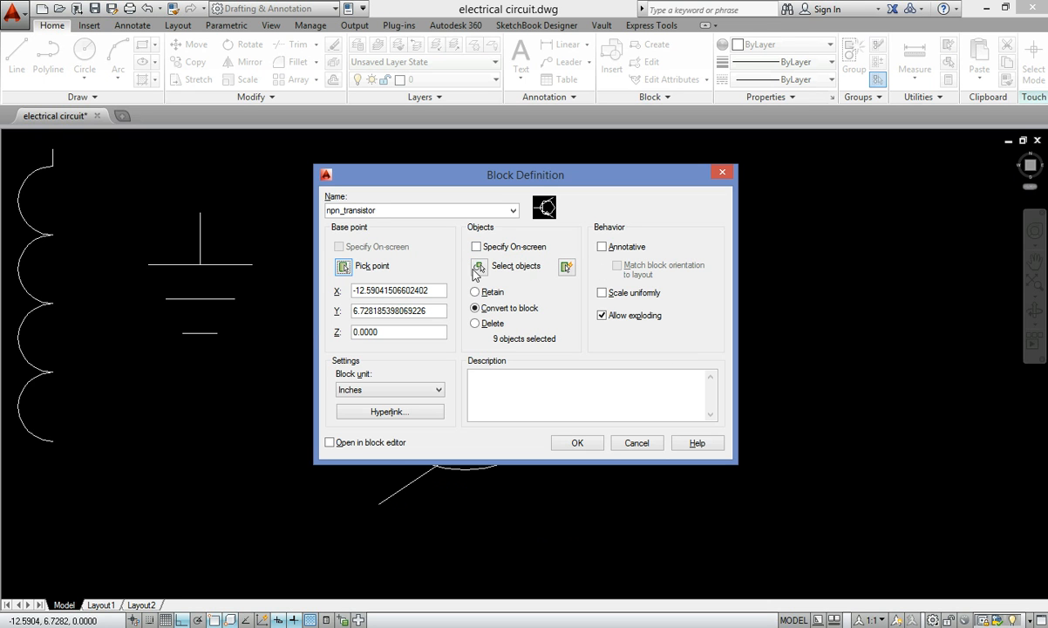
Select all the transistor objects including the arrowhead hatch for the block and redefine npn_transistor with them
{"action": "left_click", "coordinate": [475, 267]}
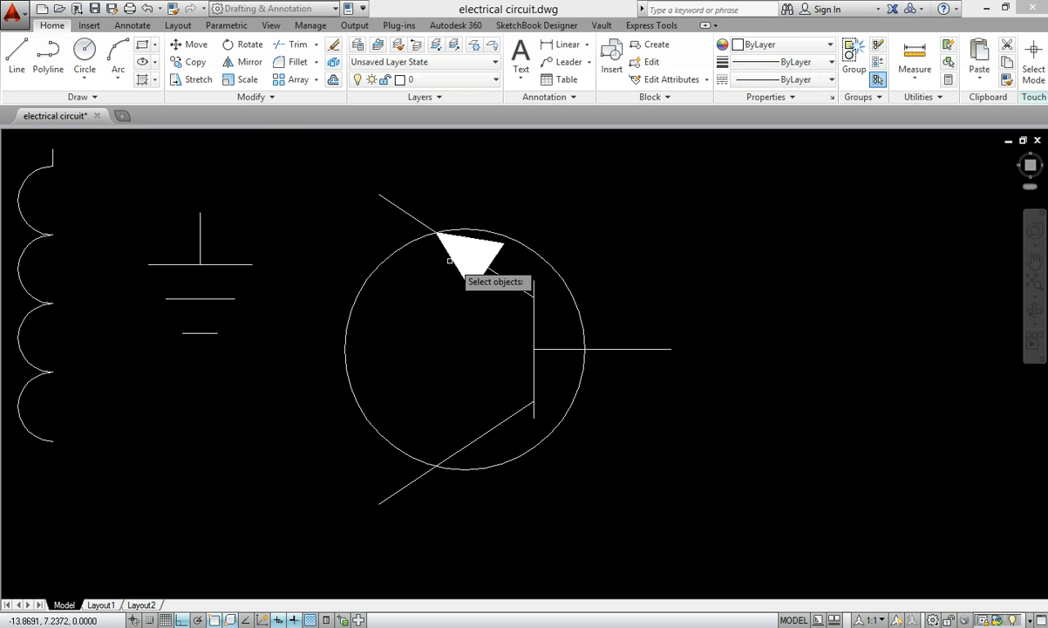
{"action": "left_click", "coordinate": [305, 164]}
{"action": "left_click", "coordinate": [713, 540]}
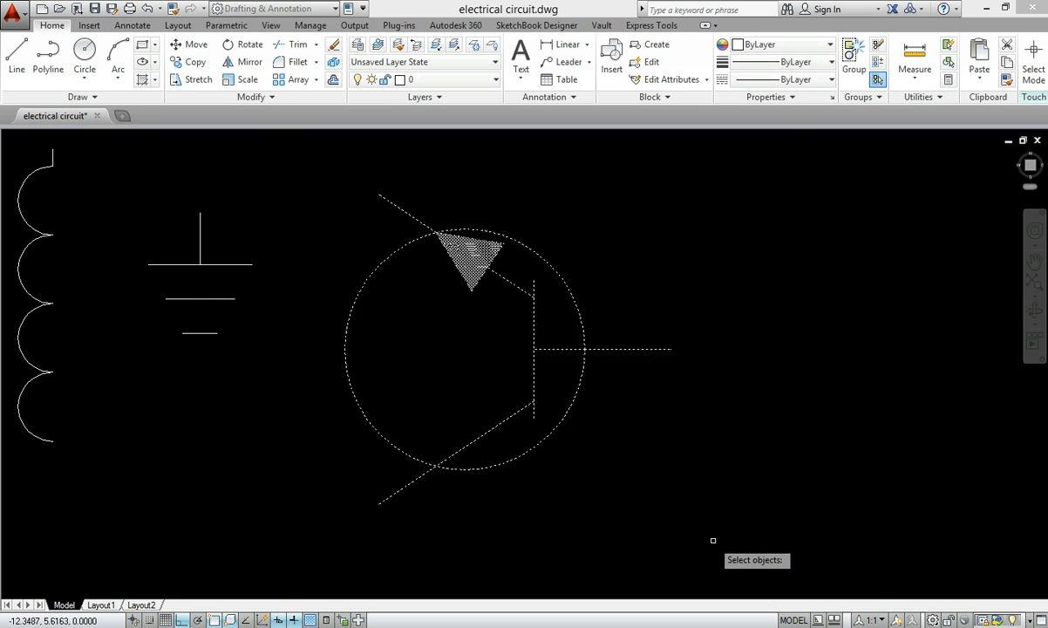
{"action": "key", "text": "Return"}
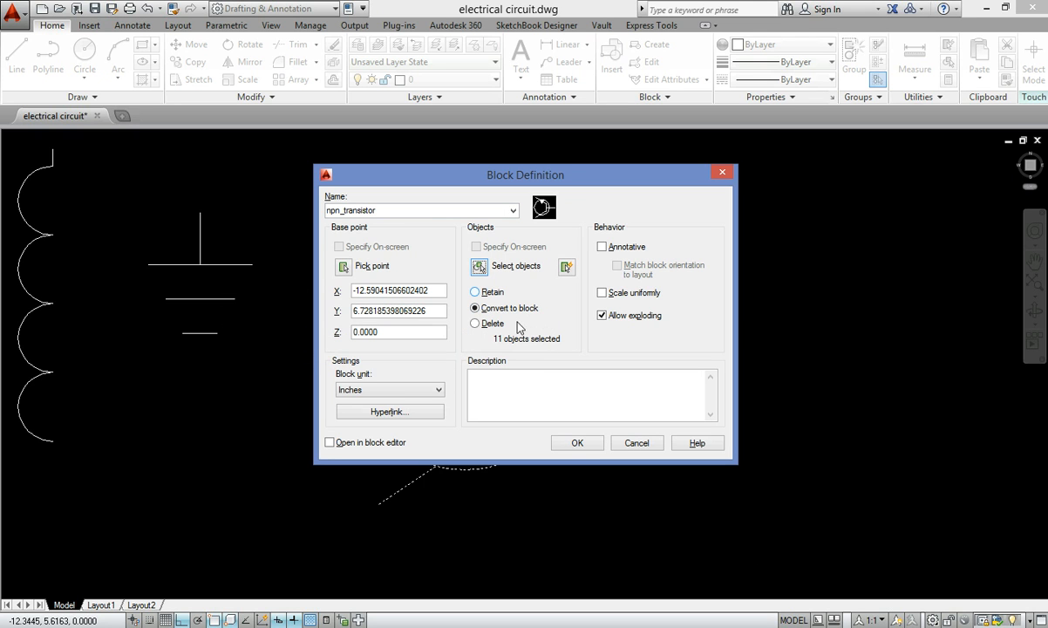
{"action": "left_click", "coordinate": [577, 443]}
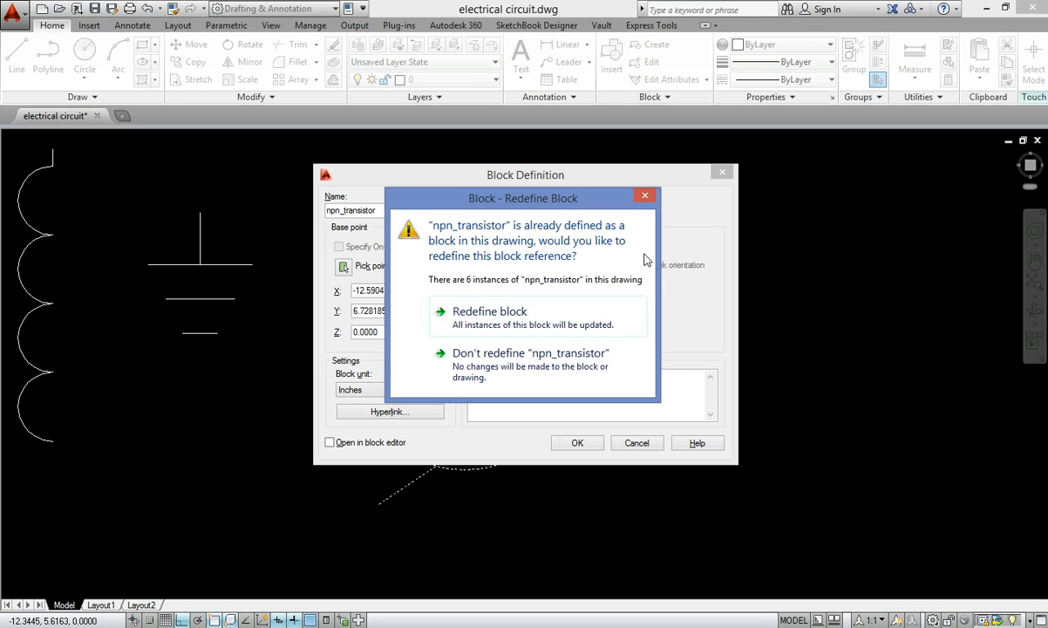
{"action": "left_click", "coordinate": [546, 321]}
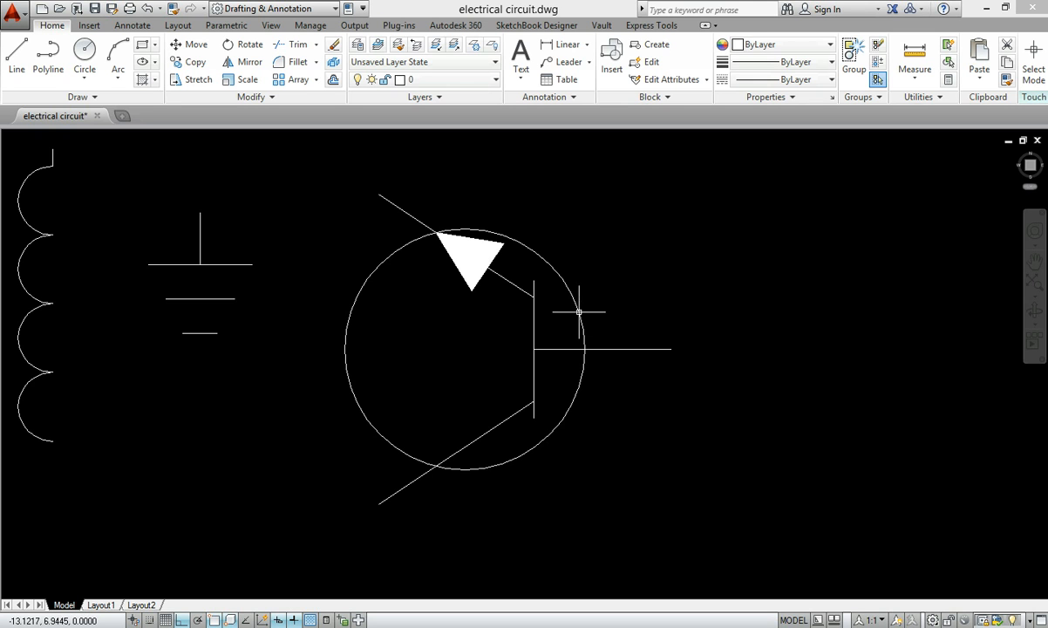
{"action": "left_click", "coordinate": [572, 298]}
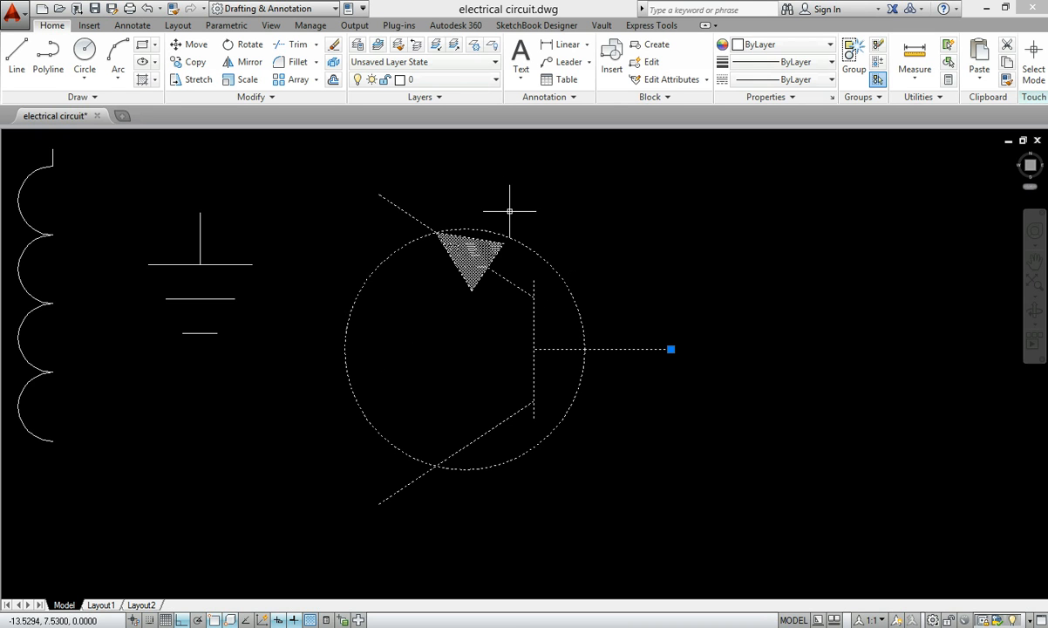
{"action": "key", "text": "Escape"}
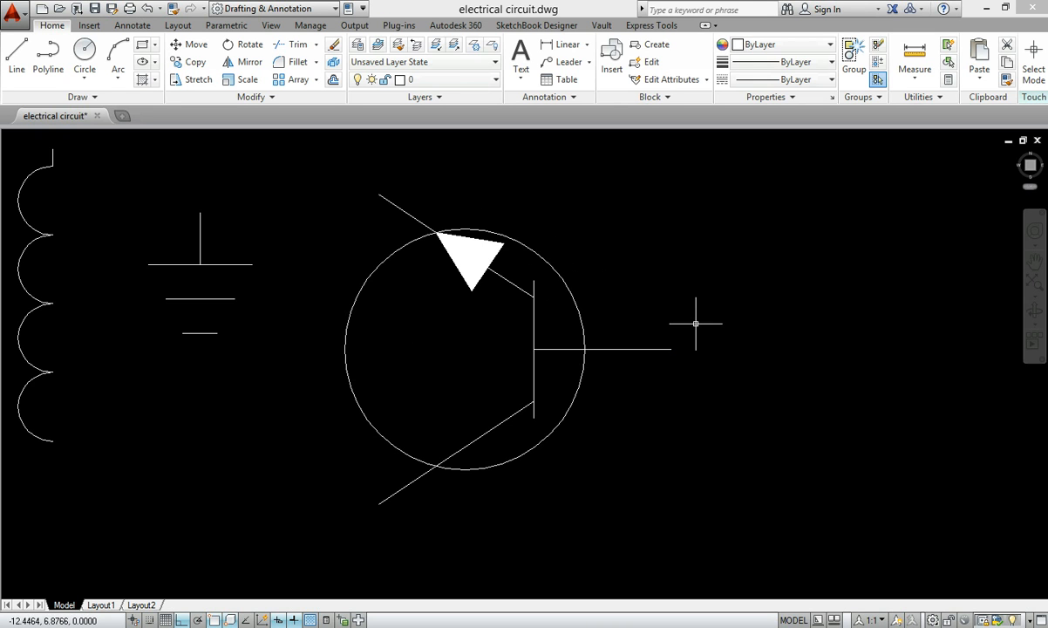
{"action": "type", "text": "wbloc"}
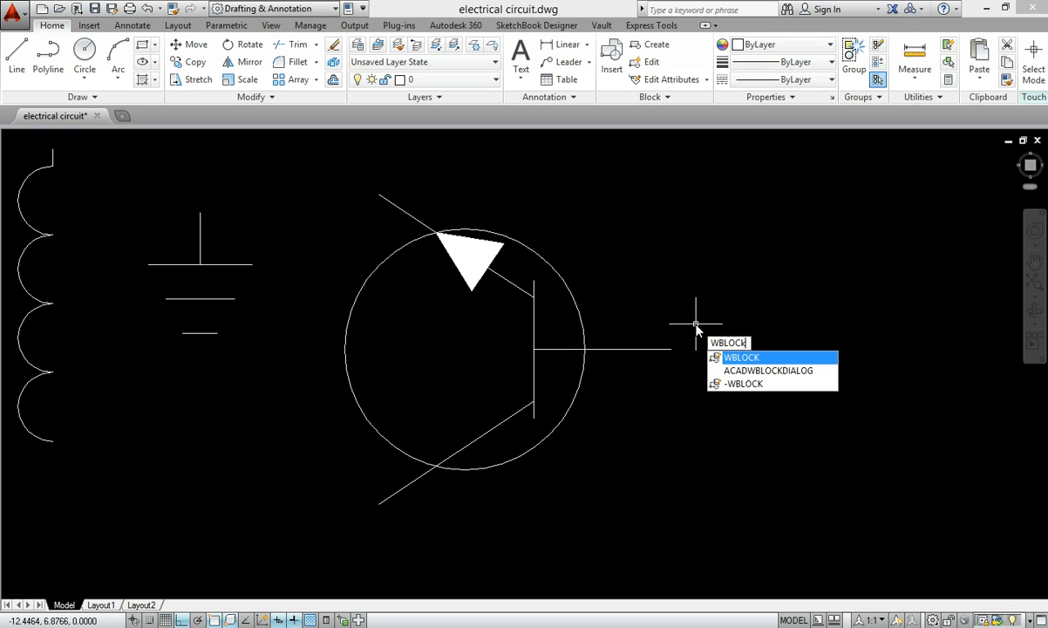
{"action": "left_click", "coordinate": [762, 361]}
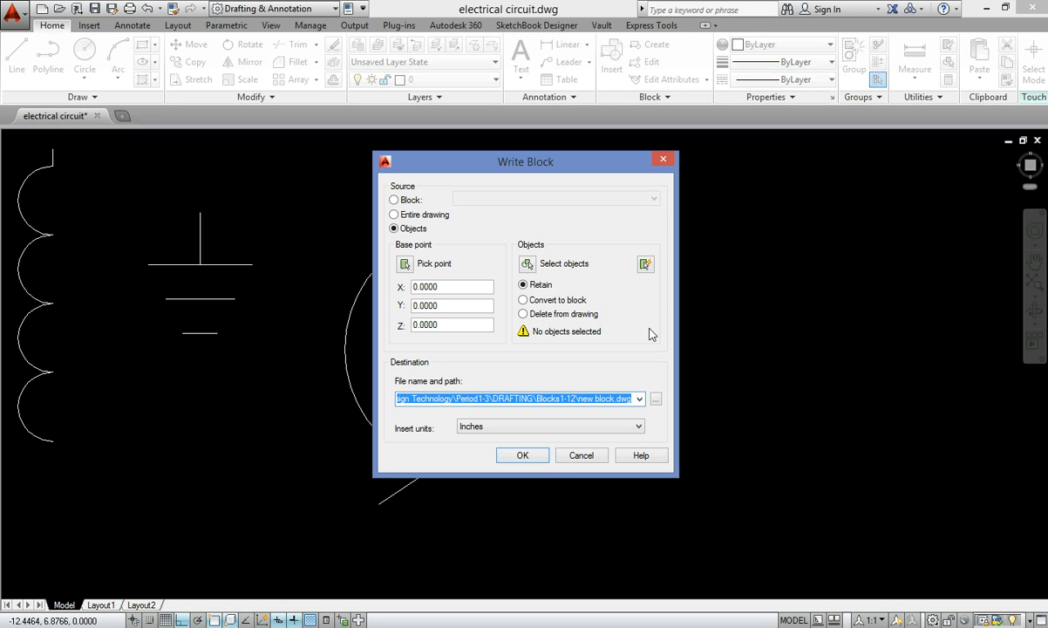
{"action": "left_click", "coordinate": [581, 456]}
Examine how the redefined transistor blocks sit relative to the wires throughout the circuit schematic
{"action": "scroll", "coordinate": [736, 321], "scroll_direction": "down", "scroll_amount": 4}
{"action": "middle_click_drag", "start_coordinate": [746, 325], "coordinate": [323, 241]}
{"action": "middle_click_drag", "start_coordinate": [606, 303], "coordinate": [159, 291]}
{"action": "middle_click_drag", "start_coordinate": [453, 321], "coordinate": [2, 300]}
{"action": "scroll", "coordinate": [475, 292], "scroll_direction": "down", "scroll_amount": 4}
{"action": "scroll", "coordinate": [444, 262], "scroll_direction": "up", "scroll_amount": 4}
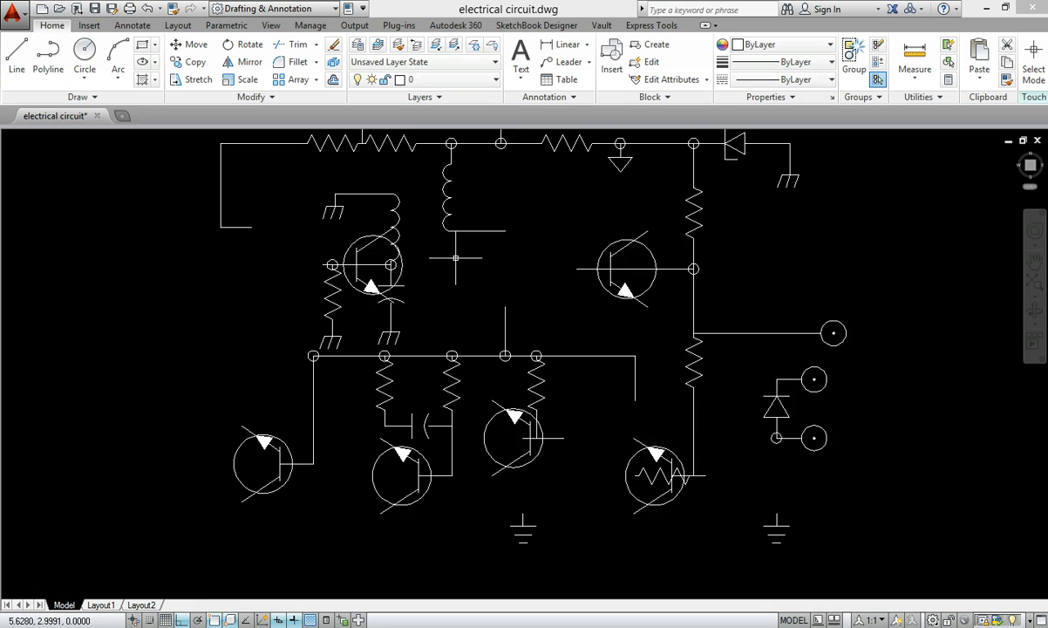
{"action": "scroll", "coordinate": [356, 314], "scroll_direction": "up", "scroll_amount": 2}
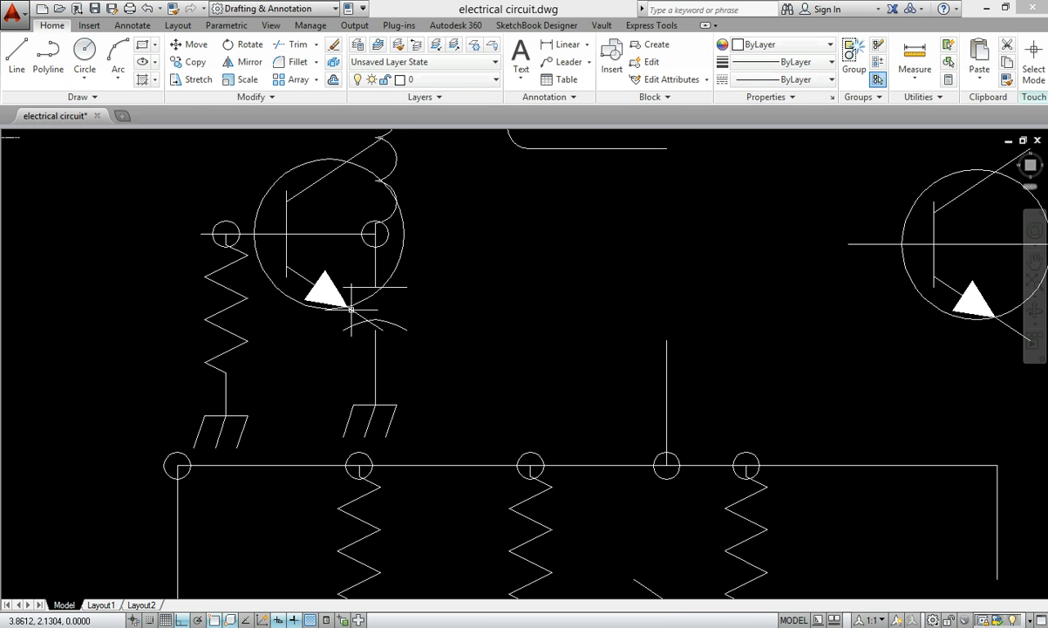
{"action": "scroll", "coordinate": [573, 297], "scroll_direction": "down", "scroll_amount": 2}
{"action": "middle_click_drag", "start_coordinate": [526, 297], "coordinate": [315, 297]}
{"action": "middle_click_drag", "start_coordinate": [653, 288], "coordinate": [577, 219]}
{"action": "middle_click_drag", "start_coordinate": [578, 273], "coordinate": [566, 215]}
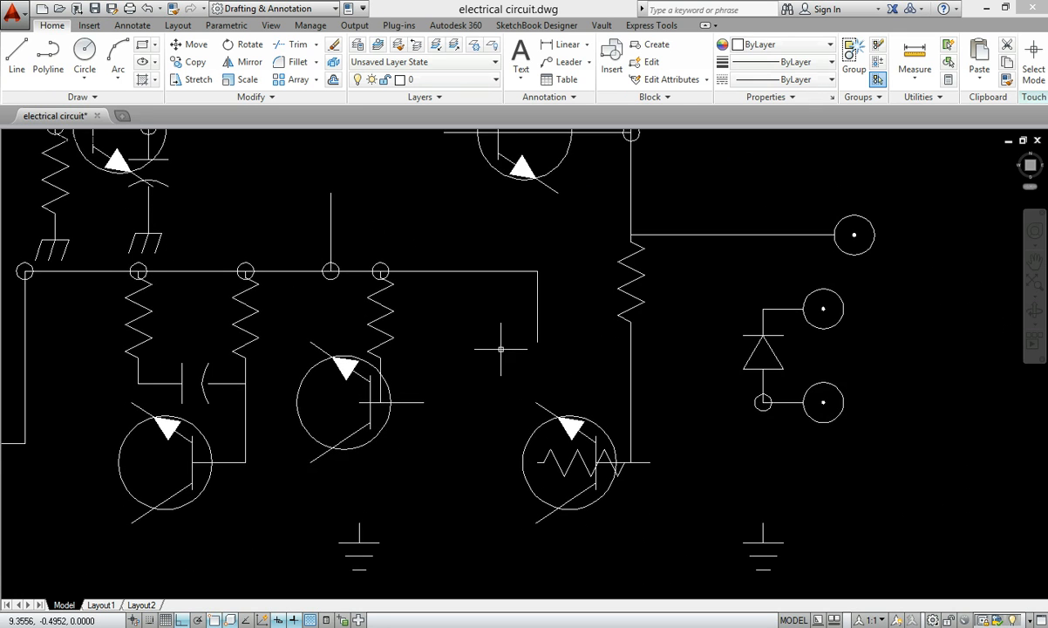
{"action": "middle_click_drag", "start_coordinate": [472, 328], "coordinate": [610, 331]}
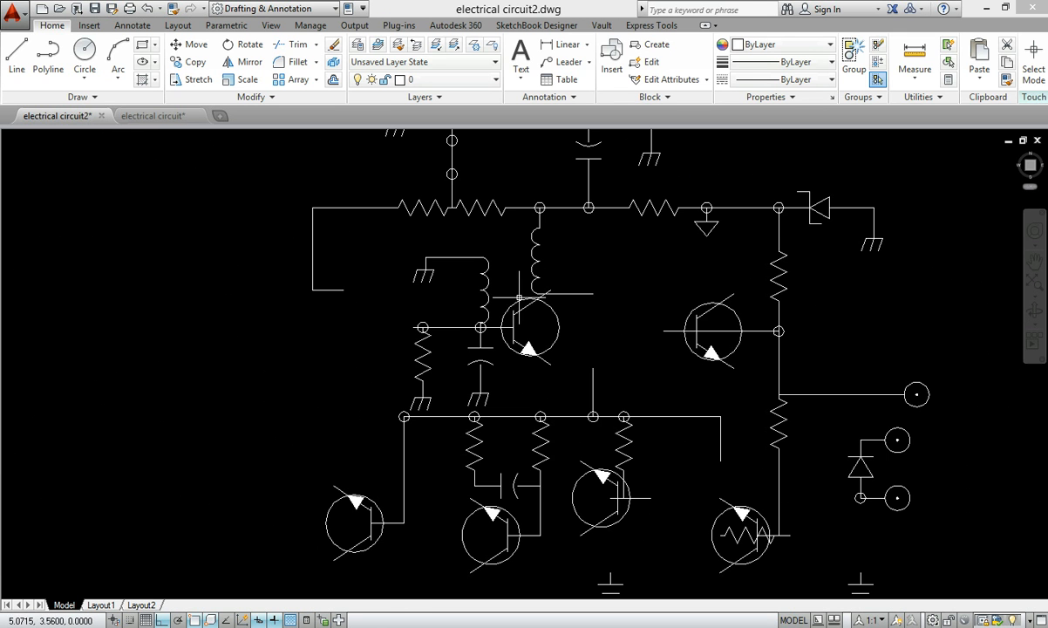
Compare the schematic in the electrical circuit drawing with electrical circuit2, and return to the transistor symbol in electrical circuit2
{"action": "left_click", "coordinate": [151, 116]}
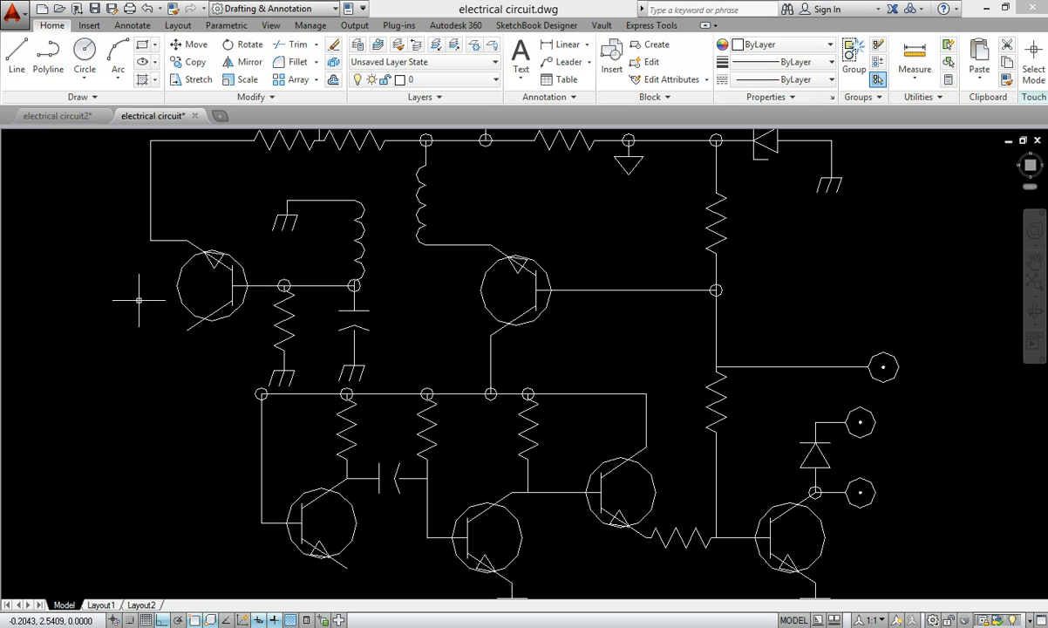
{"action": "left_click", "coordinate": [74, 118]}
{"action": "scroll", "coordinate": [204, 340], "scroll_direction": "up", "scroll_amount": 6}
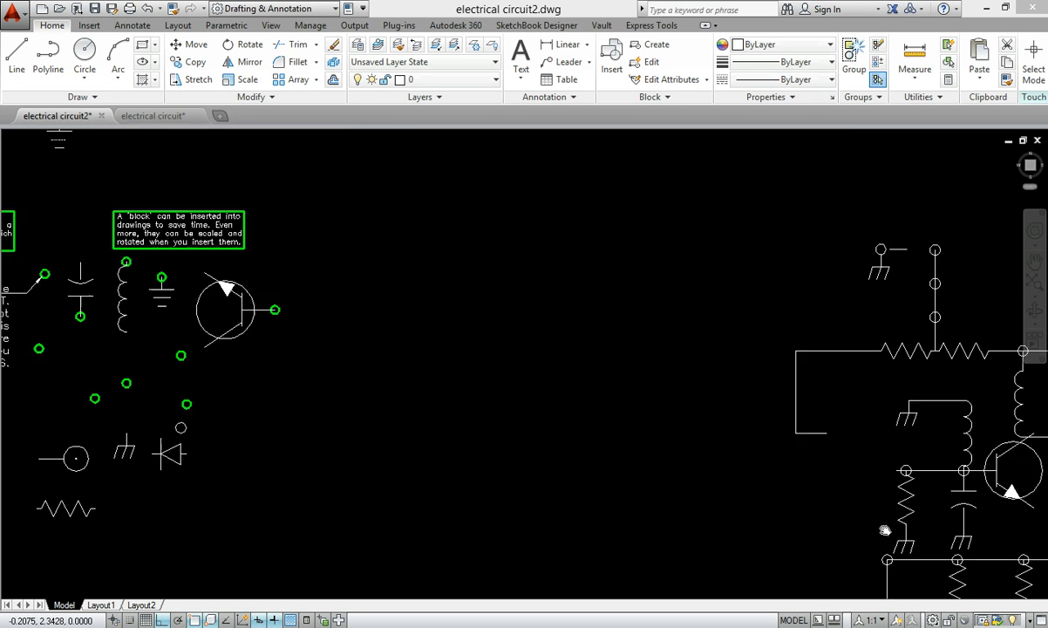
{"action": "scroll", "coordinate": [603, 426], "scroll_direction": "down", "scroll_amount": 4}
{"action": "mouse_move", "coordinate": [877, 506]}
{"action": "middle_mouse_down"}
{"action": "mouse_move", "coordinate": [444, 374]}
{"action": "mouse_move", "coordinate": [311, 361]}
{"action": "middle_mouse_up"}
{"action": "scroll", "coordinate": [493, 385], "scroll_direction": "up", "scroll_amount": 2}
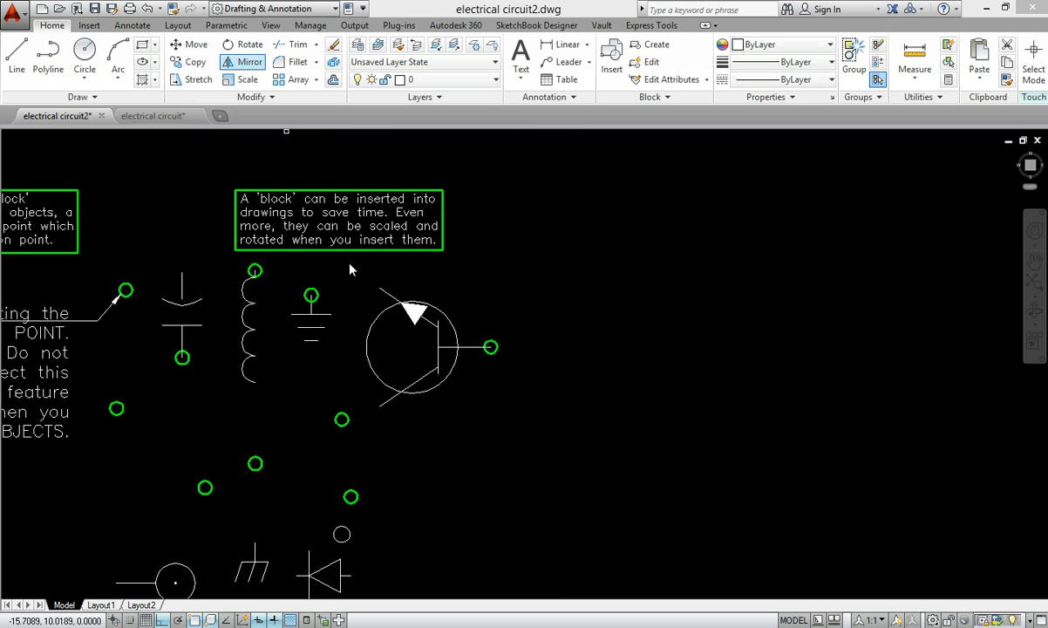
Rotate the whole source transistor symbol 180° about the outer end of its base lead
{"action": "left_click", "coordinate": [336, 259]}
{"action": "left_click", "coordinate": [503, 420]}
{"action": "key", "text": "Return"}
{"action": "left_click", "coordinate": [491, 347]}
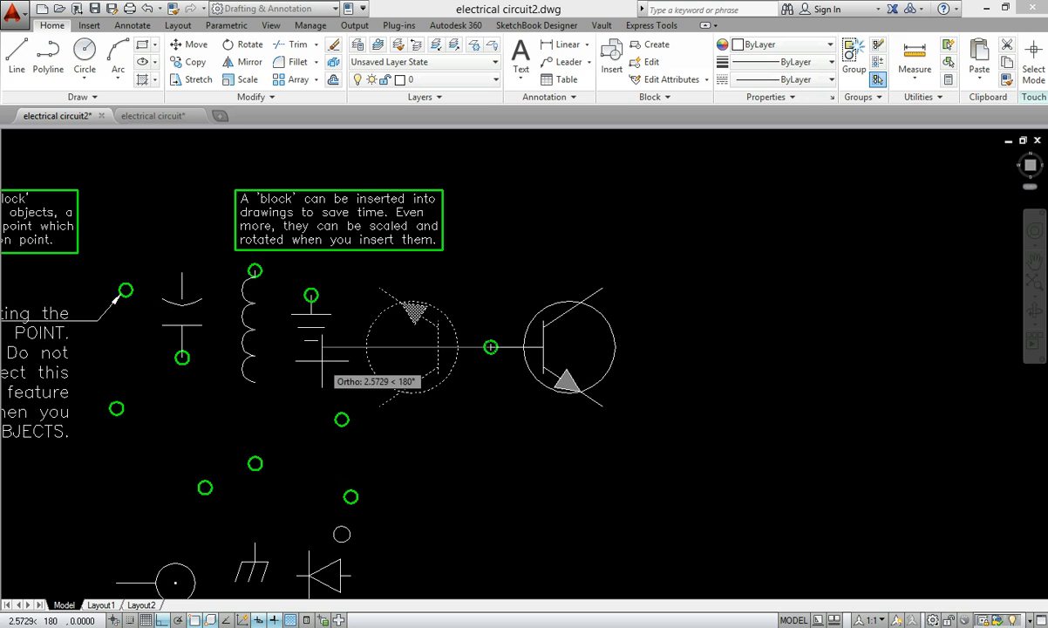
{"action": "left_click", "coordinate": [324, 367]}
In the circuit schematic, rotate the transistor below the central inductors 180° about the outer end of its base lead
{"action": "mouse_move", "coordinate": [914, 418]}
{"action": "middle_mouse_down"}
{"action": "mouse_move", "coordinate": [349, 365]}
{"action": "mouse_move", "coordinate": [181, 321]}
{"action": "middle_mouse_up"}
{"action": "scroll", "coordinate": [349, 365], "scroll_direction": "down", "scroll_amount": 2}
{"action": "mouse_move", "coordinate": [476, 416]}
{"action": "middle_mouse_down"}
{"action": "mouse_move", "coordinate": [677, 359]}
{"action": "mouse_move", "coordinate": [507, 328]}
{"action": "middle_mouse_up"}
{"action": "mouse_move", "coordinate": [232, 316]}
{"action": "middle_mouse_down"}
{"action": "mouse_move", "coordinate": [388, 343]}
{"action": "mouse_move", "coordinate": [129, 321]}
{"action": "mouse_move", "coordinate": [124, 299]}
{"action": "middle_mouse_up"}
{"action": "scroll", "coordinate": [112, 285], "scroll_direction": "down", "scroll_amount": 2}
{"action": "mouse_move", "coordinate": [114, 286]}
{"action": "middle_mouse_down"}
{"action": "mouse_move", "coordinate": [254, 335]}
{"action": "mouse_move", "coordinate": [494, 373]}
{"action": "middle_mouse_up"}
{"action": "scroll", "coordinate": [208, 276], "scroll_direction": "up", "scroll_amount": 4}
{"action": "scroll", "coordinate": [337, 291], "scroll_direction": "down", "scroll_amount": 4}
{"action": "middle_click_drag", "start_coordinate": [703, 362], "coordinate": [313, 311]}
{"action": "scroll", "coordinate": [382, 302], "scroll_direction": "up", "scroll_amount": 2}
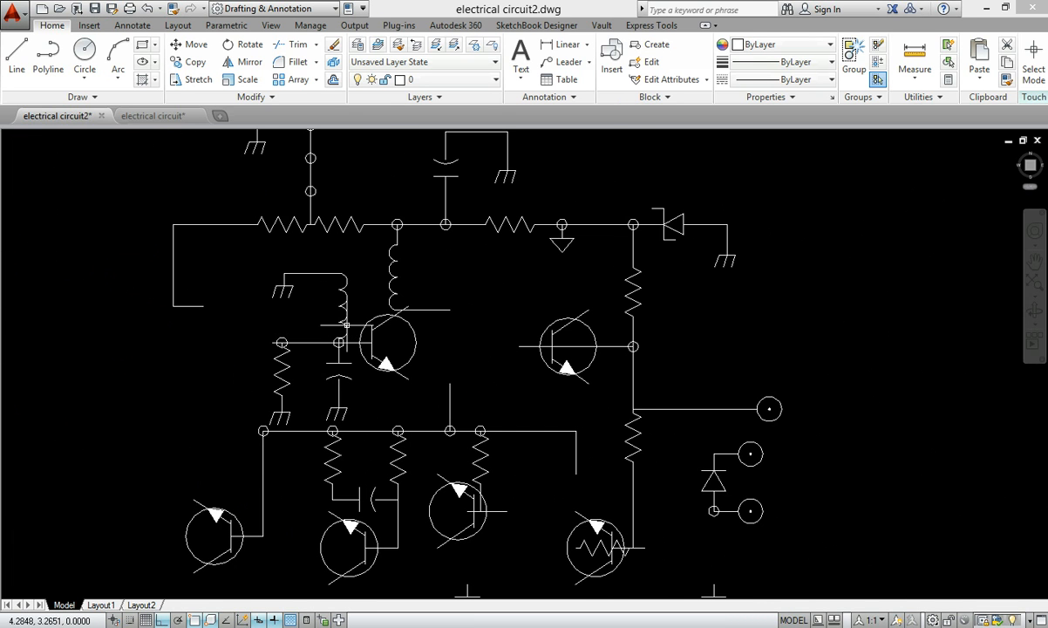
{"action": "left_click", "coordinate": [249, 46]}
{"action": "left_click", "coordinate": [413, 334]}
{"action": "key", "text": "Return"}
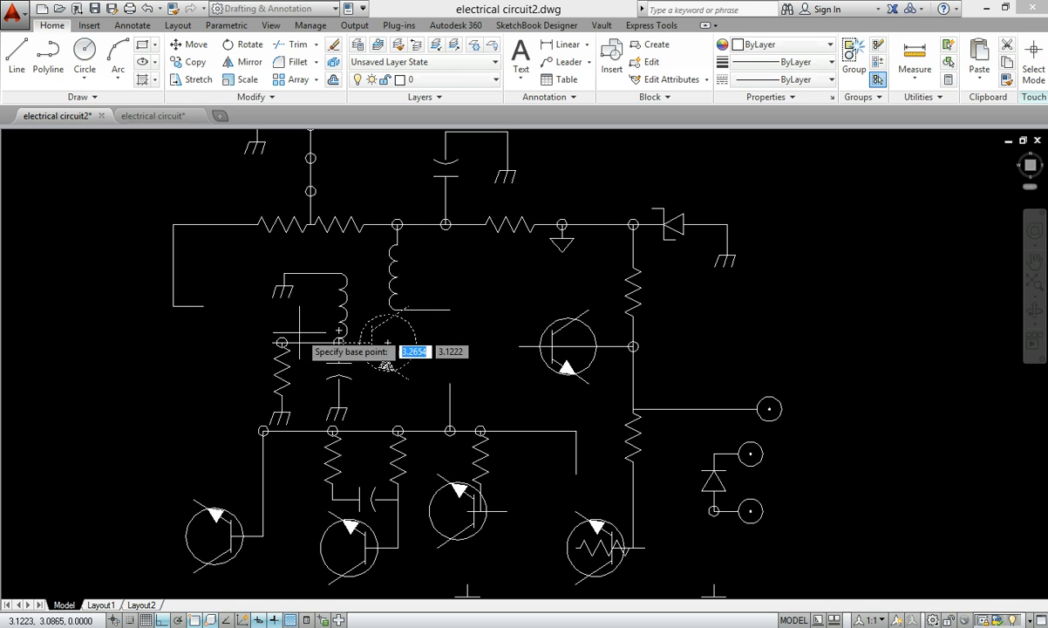
{"action": "left_click", "coordinate": [336, 343]}
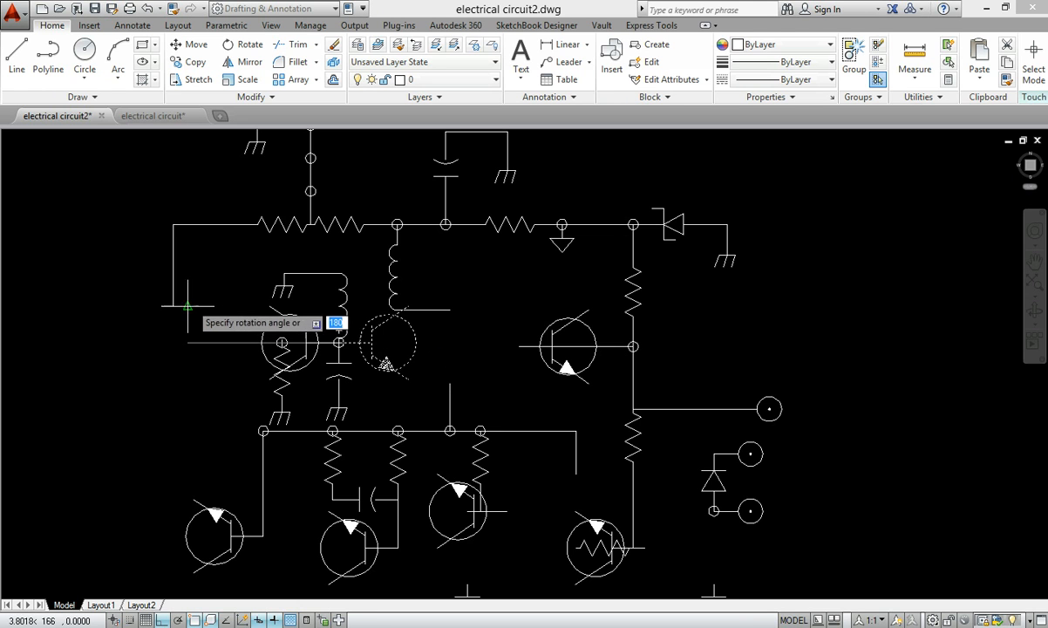
{"action": "left_click", "coordinate": [105, 328]}
Move the rotated transistor horizontally so its emitter lead meets the open end of the far-left wire
{"action": "left_click", "coordinate": [190, 61]}
{"action": "left_click", "coordinate": [276, 312]}
{"action": "key", "text": "Return"}
{"action": "left_click", "coordinate": [275, 311]}
{"action": "left_click", "coordinate": [209, 307]}
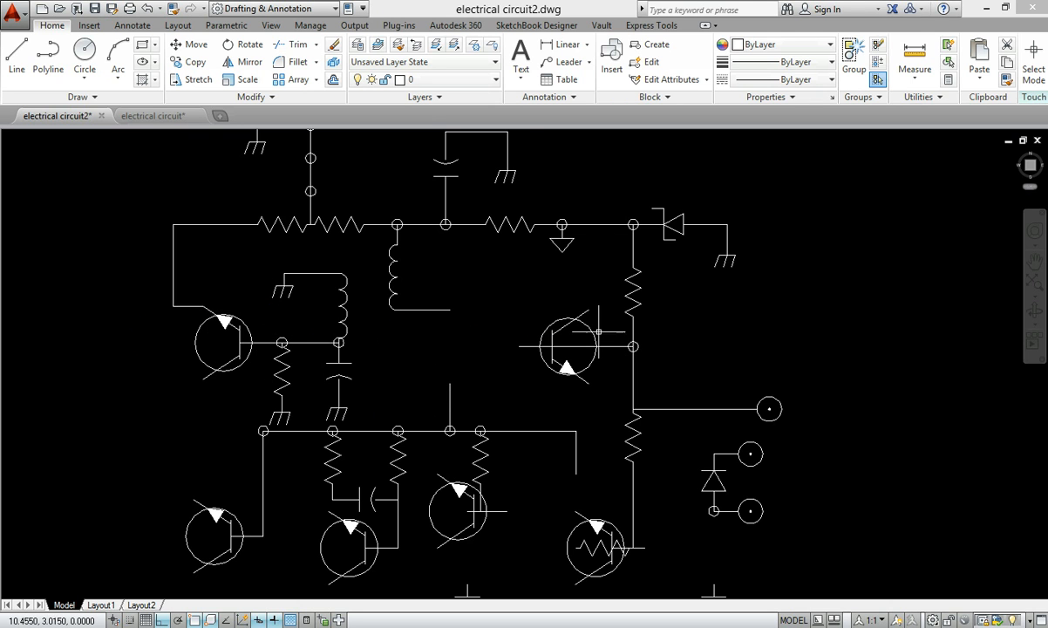
Rotate the transistor overlapping the long horizontal wire 180° about the free end of its base lead
{"action": "left_click", "coordinate": [241, 43]}
{"action": "left_click", "coordinate": [589, 325]}
{"action": "key", "text": "Return"}
{"action": "left_click", "coordinate": [519, 346]}
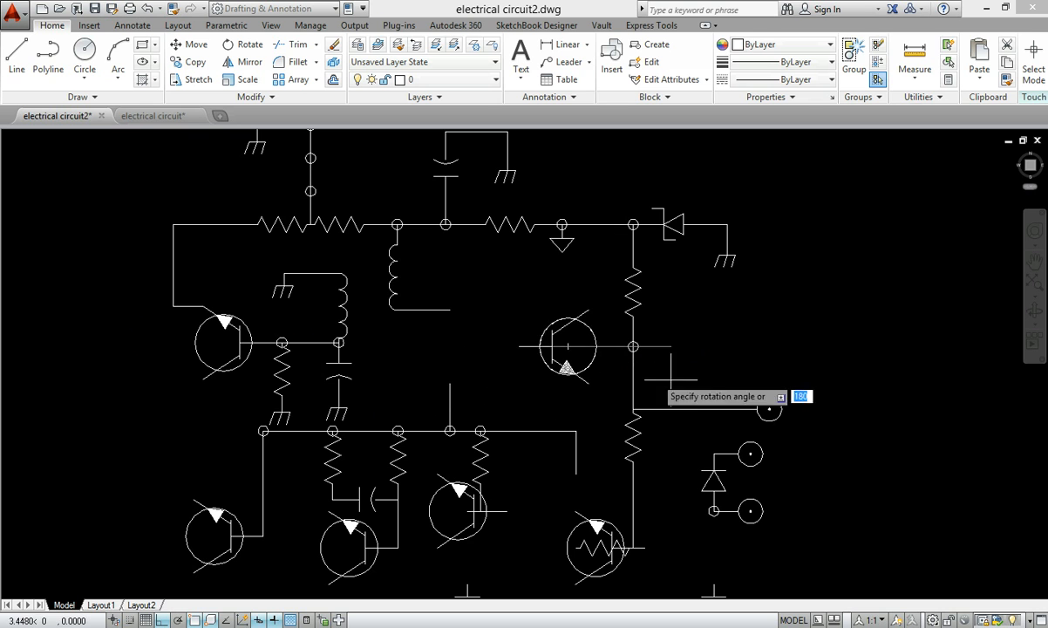
{"action": "left_click", "coordinate": [411, 339]}
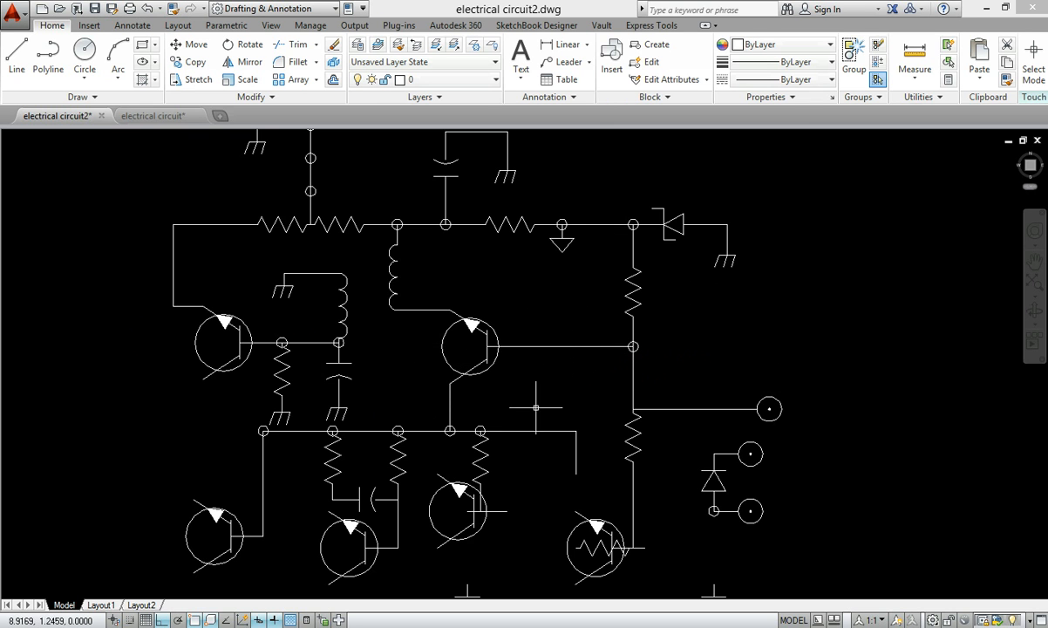
Rotate the three rightmost transistors of the lower row 180°, each about the outer end of its base lead
{"action": "middle_click_drag", "start_coordinate": [502, 379], "coordinate": [476, 232]}
{"action": "left_click", "coordinate": [244, 44]}
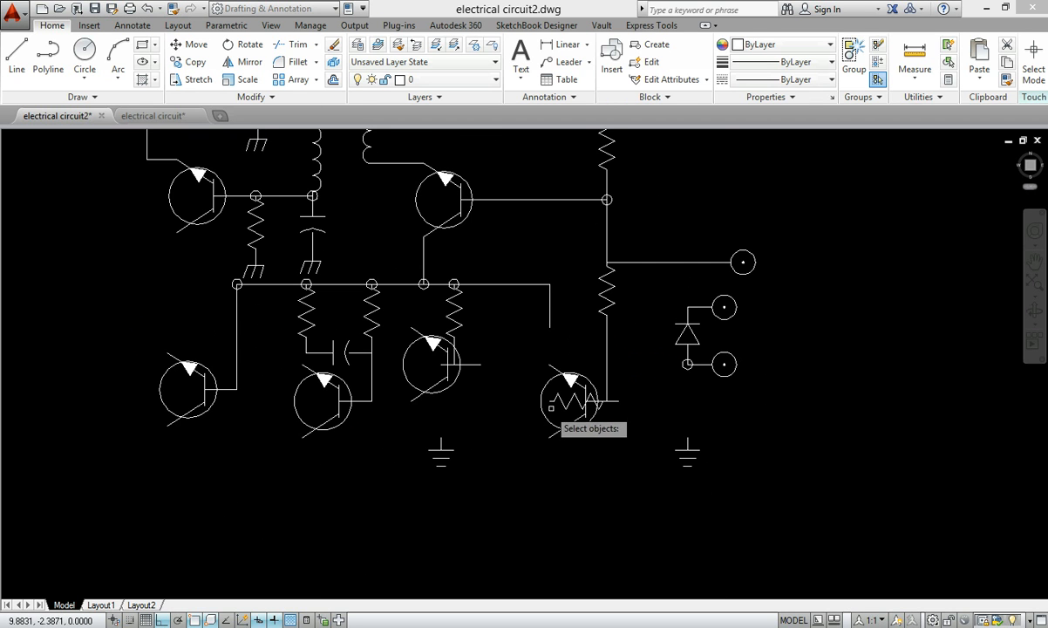
{"action": "key", "text": "Return"}
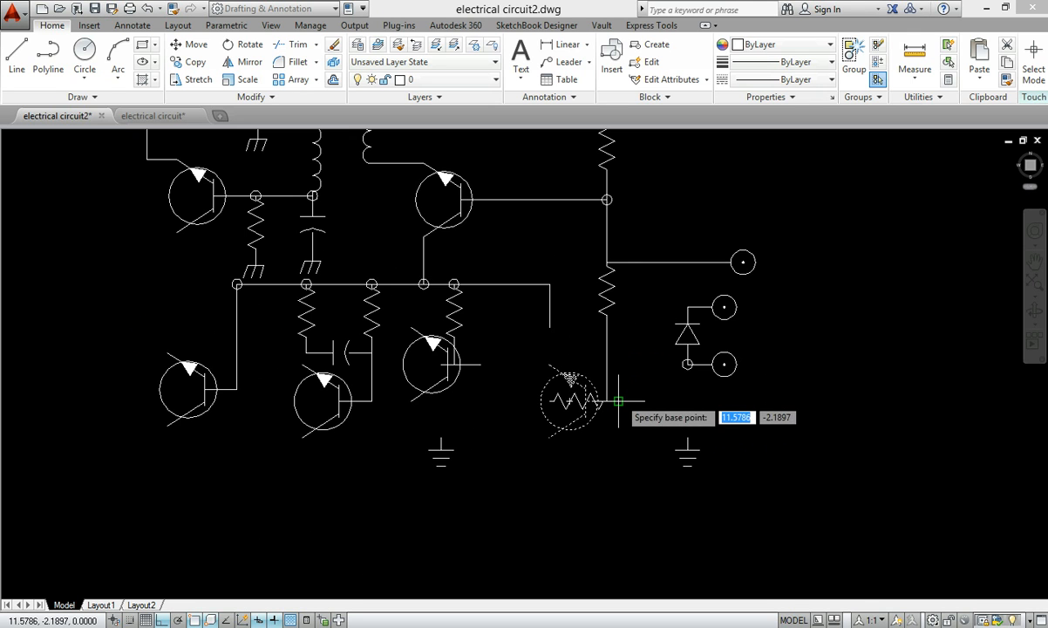
{"action": "left_click", "coordinate": [618, 401]}
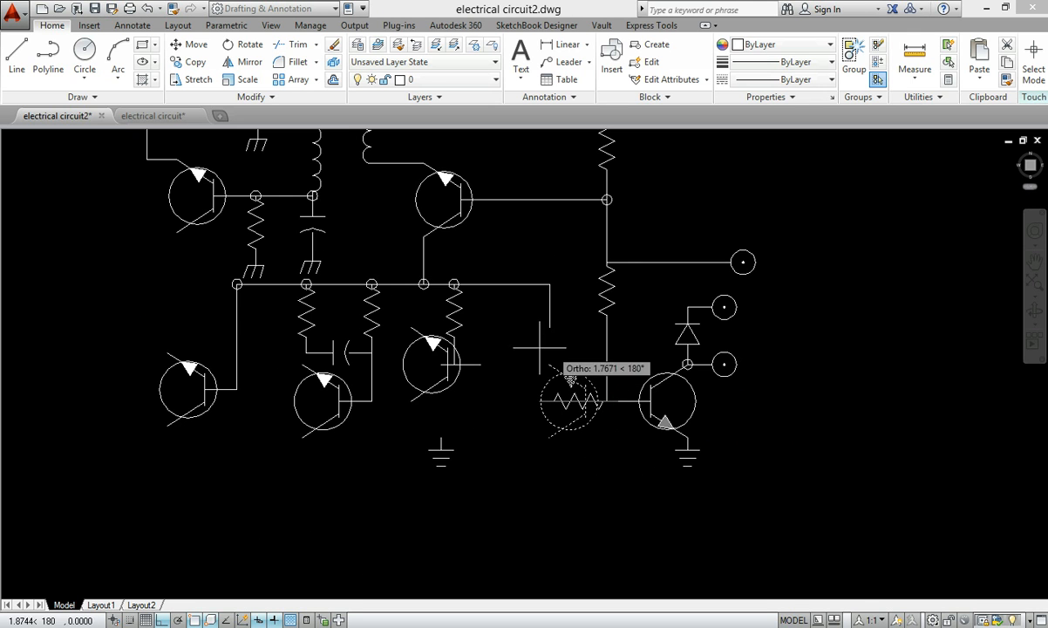
{"action": "left_click", "coordinate": [564, 351]}
{"action": "key", "text": "Return"}
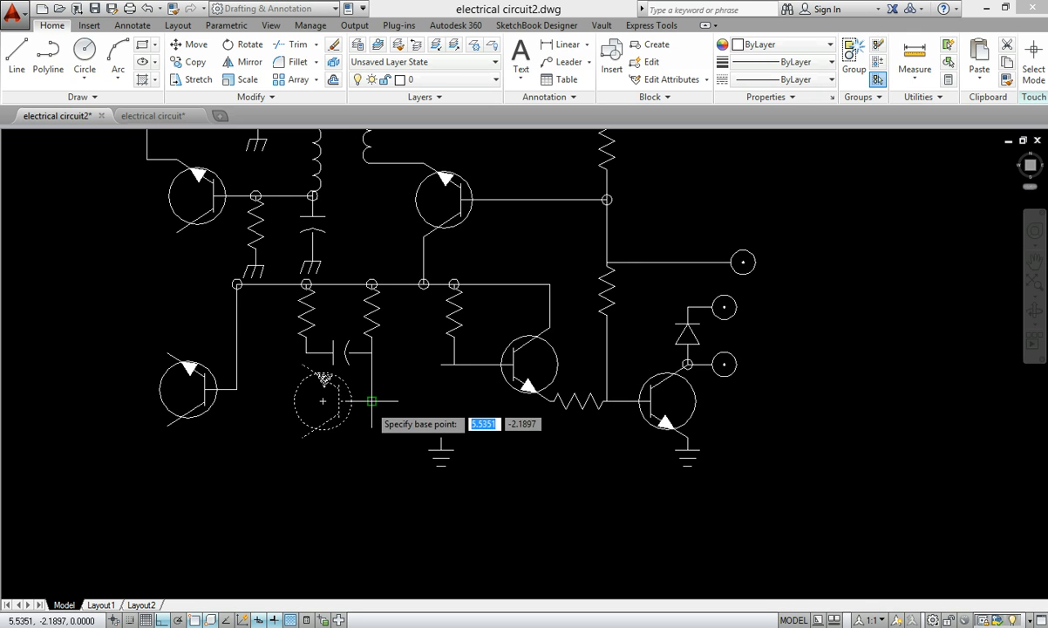
{"action": "left_click", "coordinate": [372, 402]}
{"action": "left_click", "coordinate": [282, 488]}
Rotate the leftmost transistor of the lower row 180° about the outer end of its base lead
{"action": "left_click", "coordinate": [235, 44]}
{"action": "left_click", "coordinate": [196, 377]}
{"action": "left_click", "coordinate": [180, 368]}
{"action": "key", "text": "Return"}
{"action": "left_click", "coordinate": [237, 389]}
{"action": "left_click", "coordinate": [108, 434]}
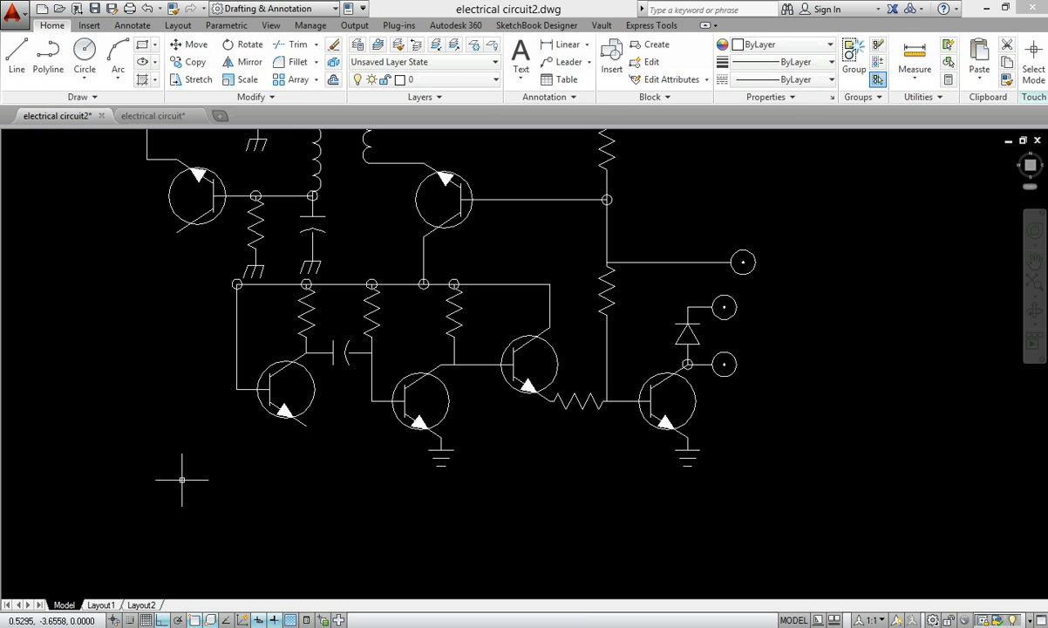
Examine the corrected circuit and the source resistor symbol, and check the insertion point of the resistor on the upper wire
{"action": "mouse_move", "coordinate": [429, 503]}
{"action": "middle_mouse_down"}
{"action": "mouse_move", "coordinate": [507, 616]}
{"action": "mouse_move", "coordinate": [493, 566]}
{"action": "middle_mouse_up"}
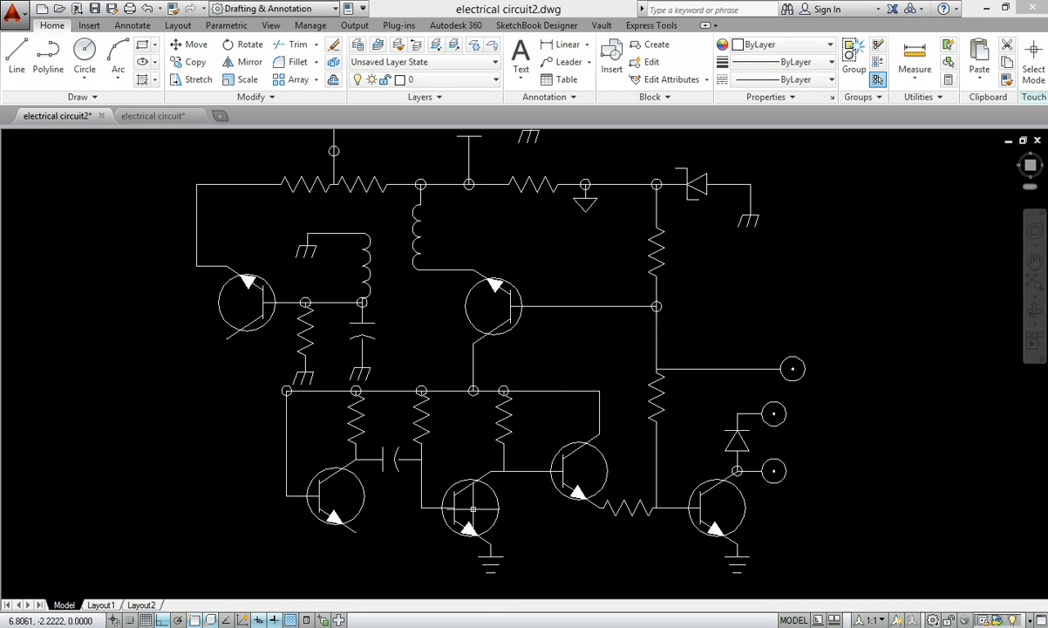
{"action": "scroll", "coordinate": [474, 509], "scroll_direction": "down", "scroll_amount": 2}
{"action": "middle_click_drag", "start_coordinate": [466, 505], "coordinate": [731, 507]}
{"action": "middle_click_drag", "start_coordinate": [405, 451], "coordinate": [481, 449]}
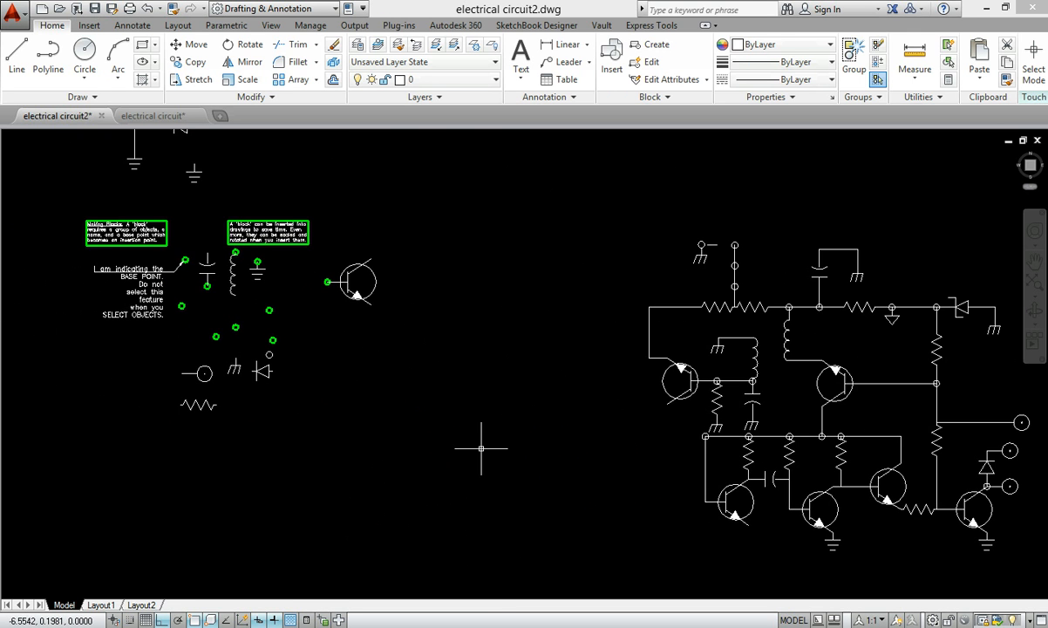
{"action": "middle_click_drag", "start_coordinate": [307, 380], "coordinate": [540, 405]}
{"action": "scroll", "coordinate": [470, 426], "scroll_direction": "up", "scroll_amount": 2}
{"action": "middle_click_drag", "start_coordinate": [421, 436], "coordinate": [526, 437]}
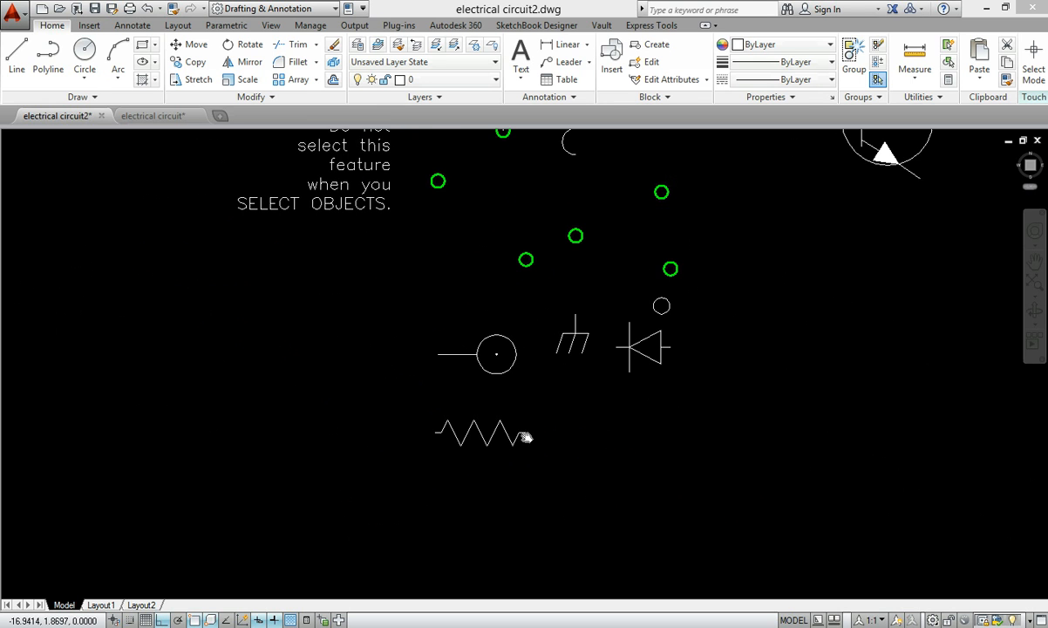
{"action": "scroll", "coordinate": [512, 434], "scroll_direction": "up", "scroll_amount": 1}
{"action": "scroll", "coordinate": [511, 433], "scroll_direction": "down", "scroll_amount": 1}
{"action": "scroll", "coordinate": [510, 430], "scroll_direction": "up", "scroll_amount": 2}
{"action": "scroll", "coordinate": [506, 430], "scroll_direction": "down", "scroll_amount": 2}
{"action": "scroll", "coordinate": [729, 437], "scroll_direction": "down", "scroll_amount": 4}
{"action": "scroll", "coordinate": [776, 438], "scroll_direction": "up", "scroll_amount": 4}
{"action": "middle_click_drag", "start_coordinate": [953, 393], "coordinate": [2, 409]}
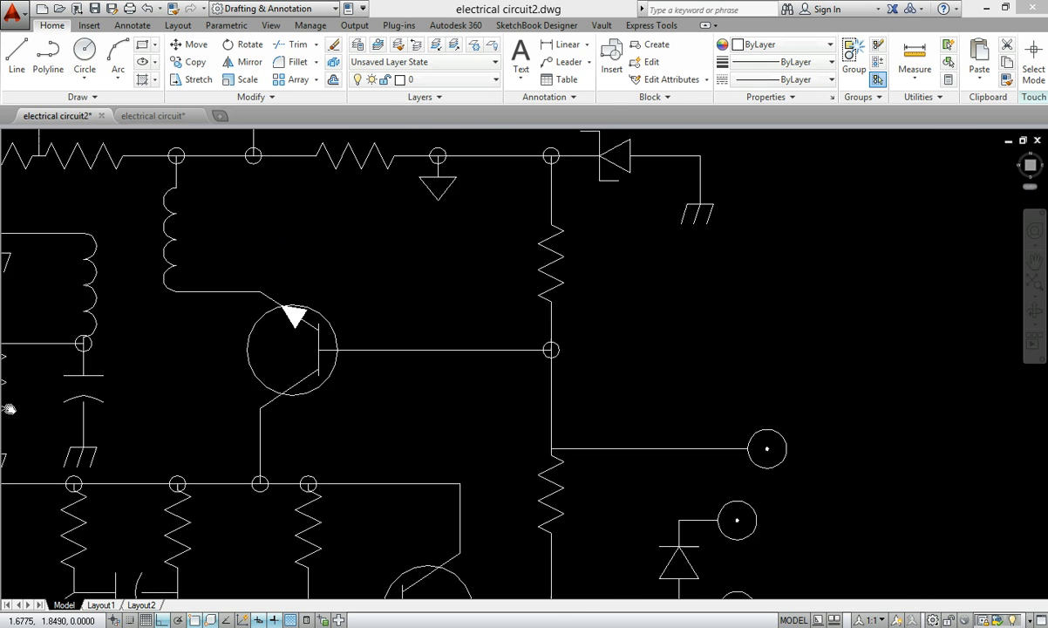
{"action": "middle_click_drag", "start_coordinate": [417, 192], "coordinate": [462, 258]}
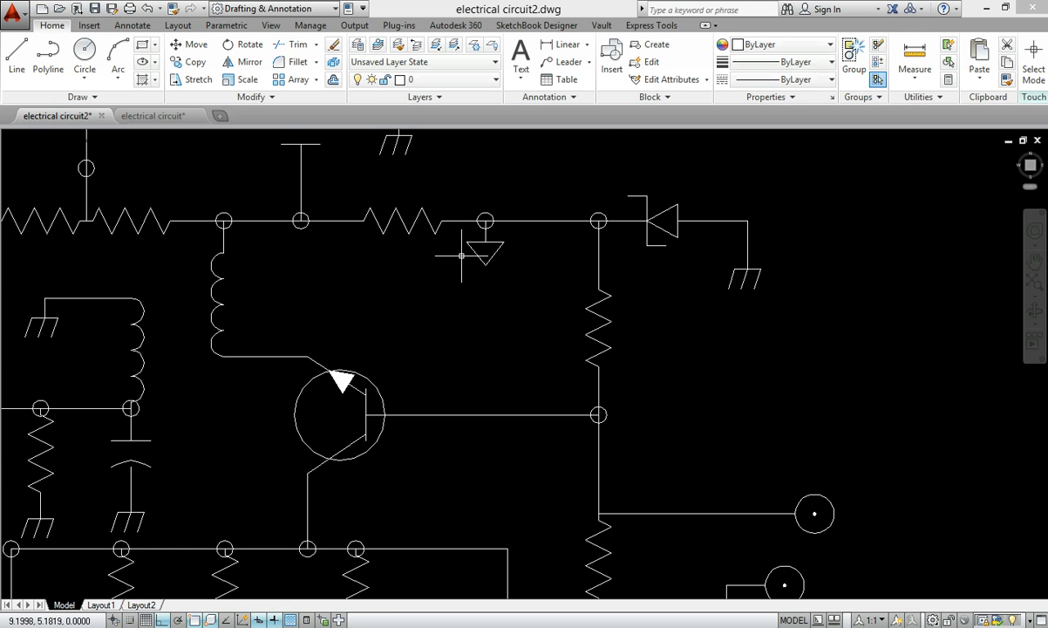
{"action": "left_click", "coordinate": [402, 218]}
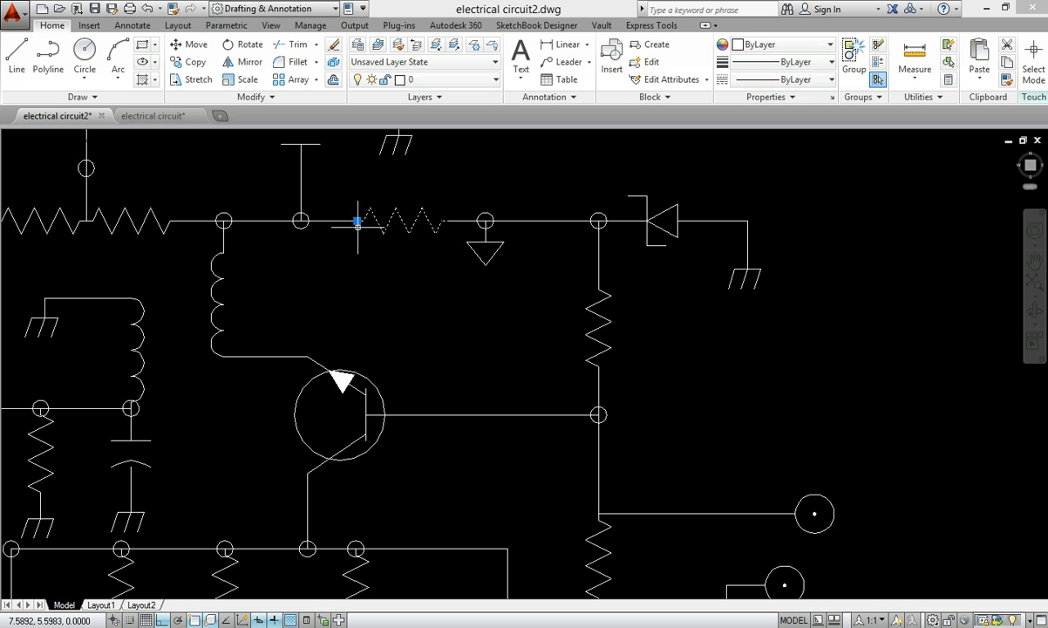
{"action": "key", "text": "Escape"}
Lengthen the source resistor's right lead with a horizontal line about 0.14 long and stretch its left lead outward by about 0.12
{"action": "middle_click_drag", "start_coordinate": [55, 329], "coordinate": [1035, 341]}
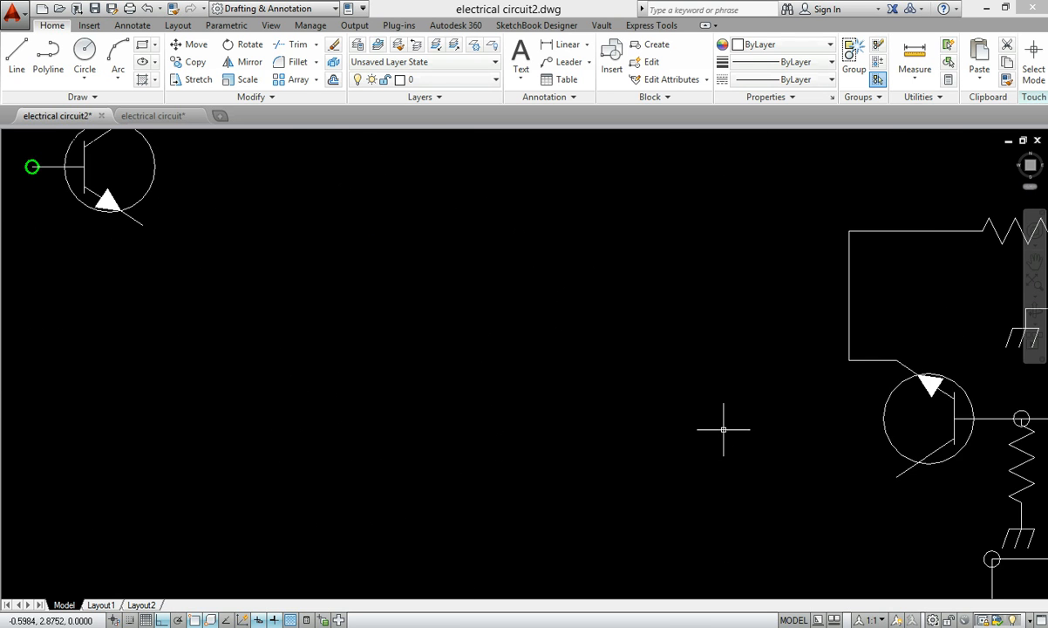
{"action": "middle_click_drag", "start_coordinate": [209, 479], "coordinate": [1025, 480]}
{"action": "middle_click_drag", "start_coordinate": [338, 467], "coordinate": [287, 383]}
{"action": "scroll", "coordinate": [505, 422], "scroll_direction": "up", "scroll_amount": 2}
{"action": "scroll", "coordinate": [451, 393], "scroll_direction": "up", "scroll_amount": 2}
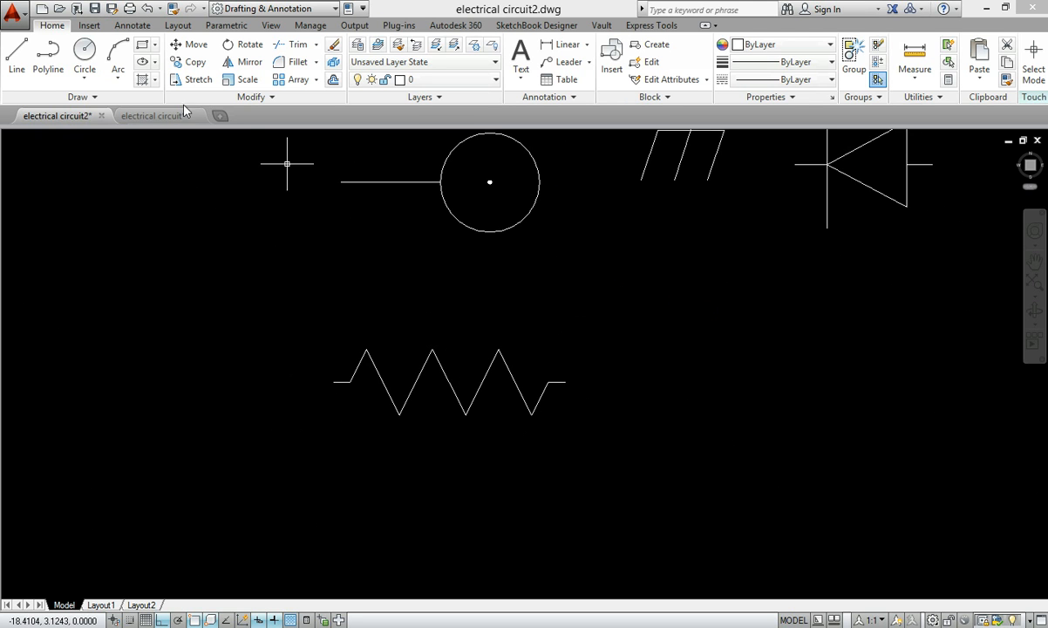
{"action": "left_click", "coordinate": [12, 67]}
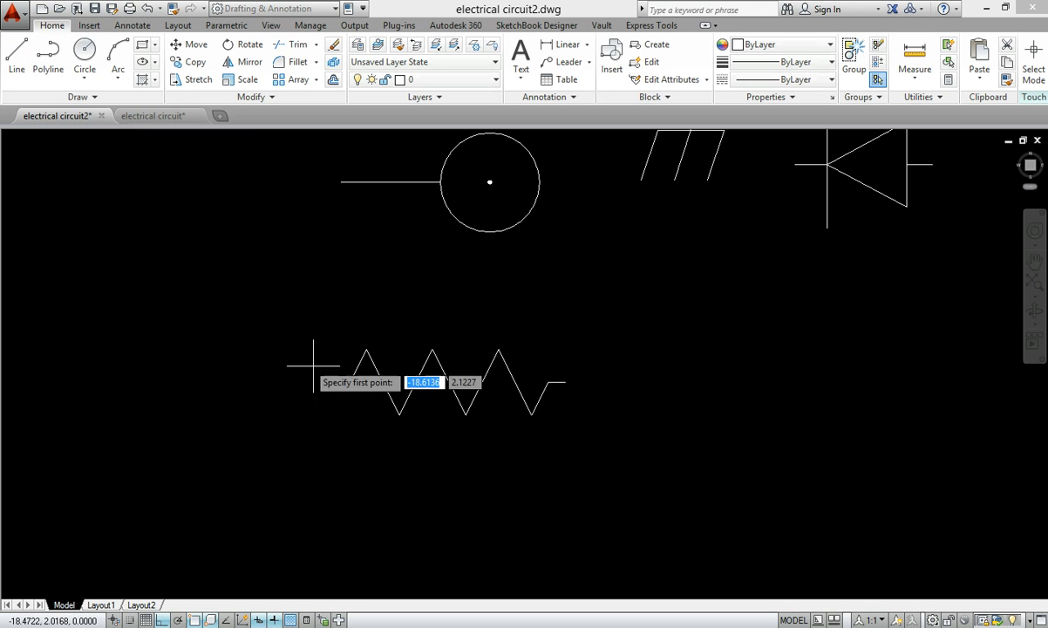
{"action": "left_click", "coordinate": [565, 381]}
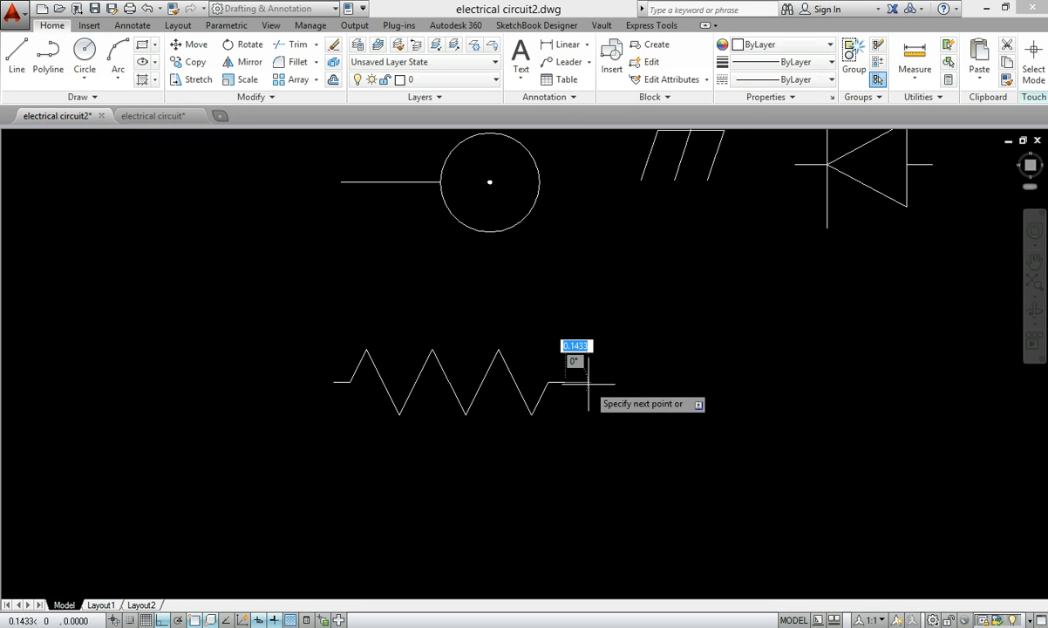
{"action": "left_click", "coordinate": [527, 412]}
{"action": "key", "text": "Return"}
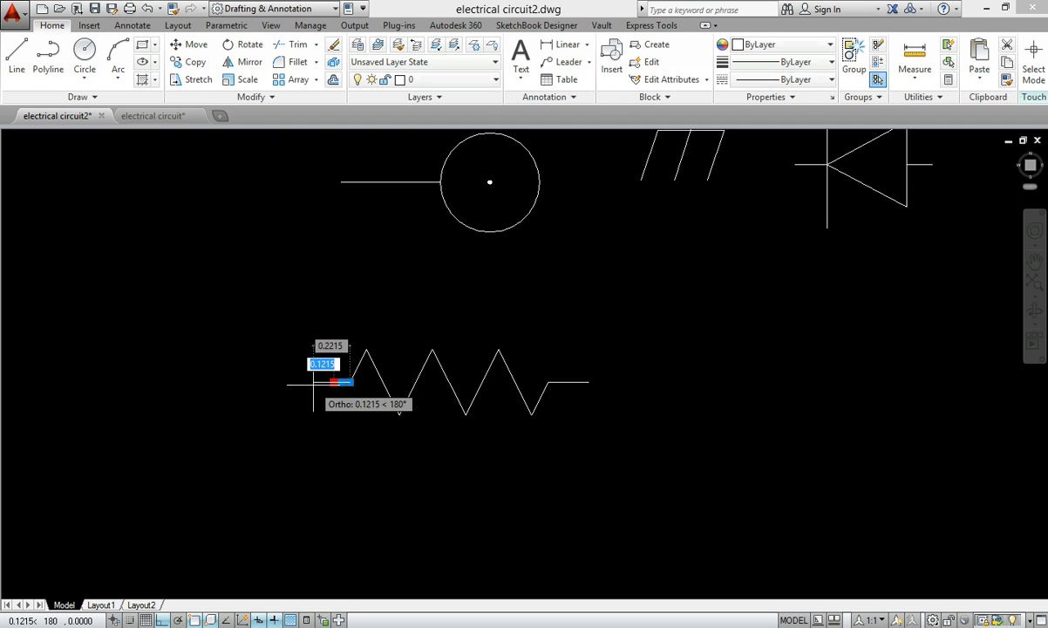
{"action": "left_click", "coordinate": [313, 381]}
{"action": "key", "text": "Return"}
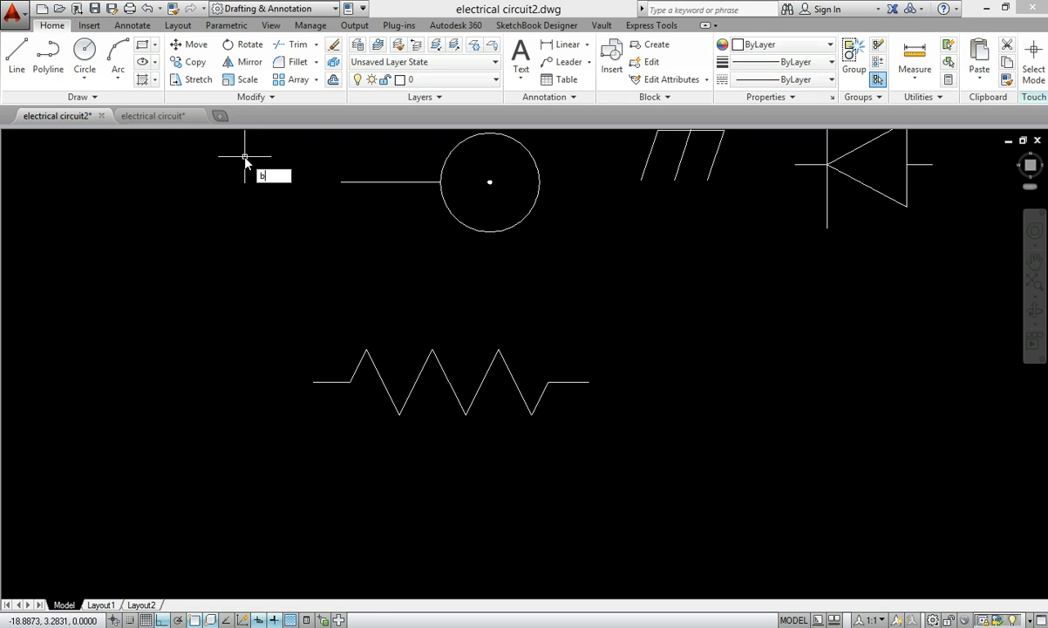
Start a block definition with the existing name resistor and set its base point at the outer end of the right lead
{"action": "type", "text": "blo"}
{"action": "key", "text": "Return"}
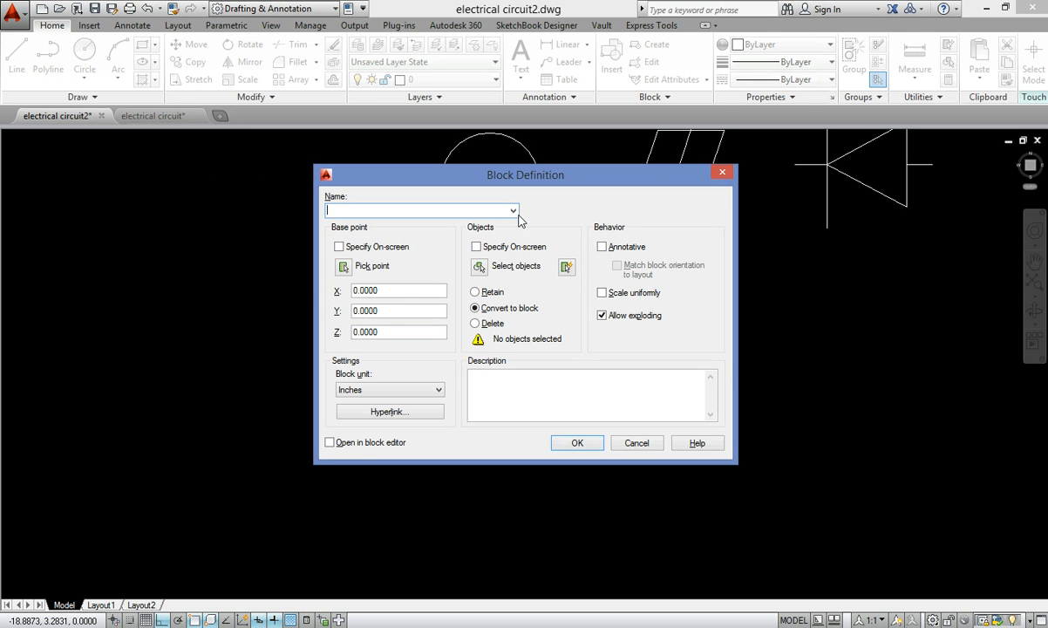
{"action": "left_click", "coordinate": [512, 211]}
{"action": "left_click", "coordinate": [412, 320]}
{"action": "left_click", "coordinate": [359, 271]}
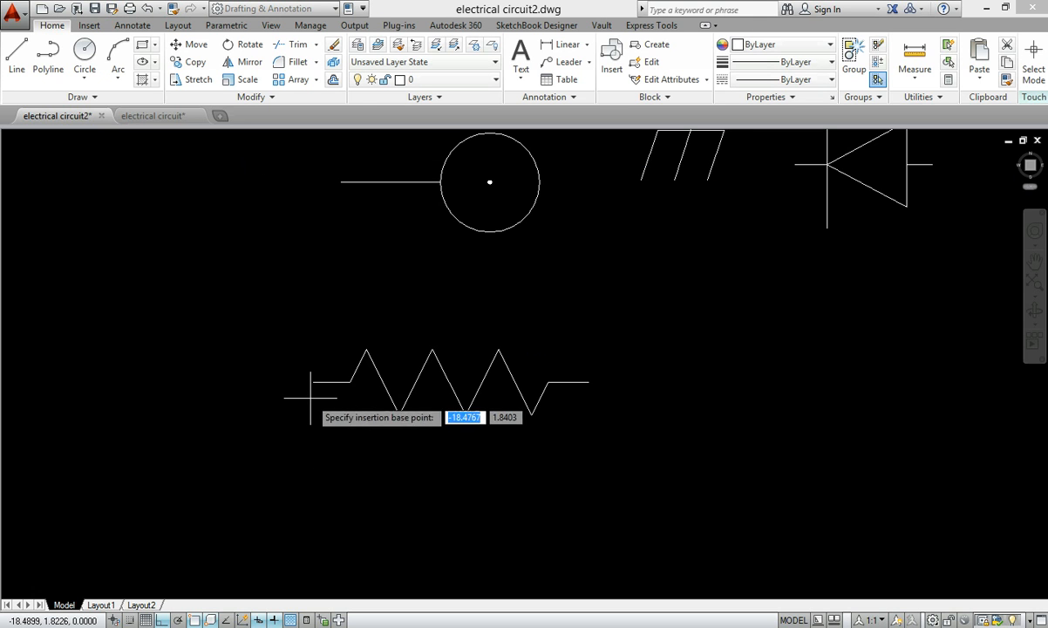
{"action": "left_click", "coordinate": [591, 381]}
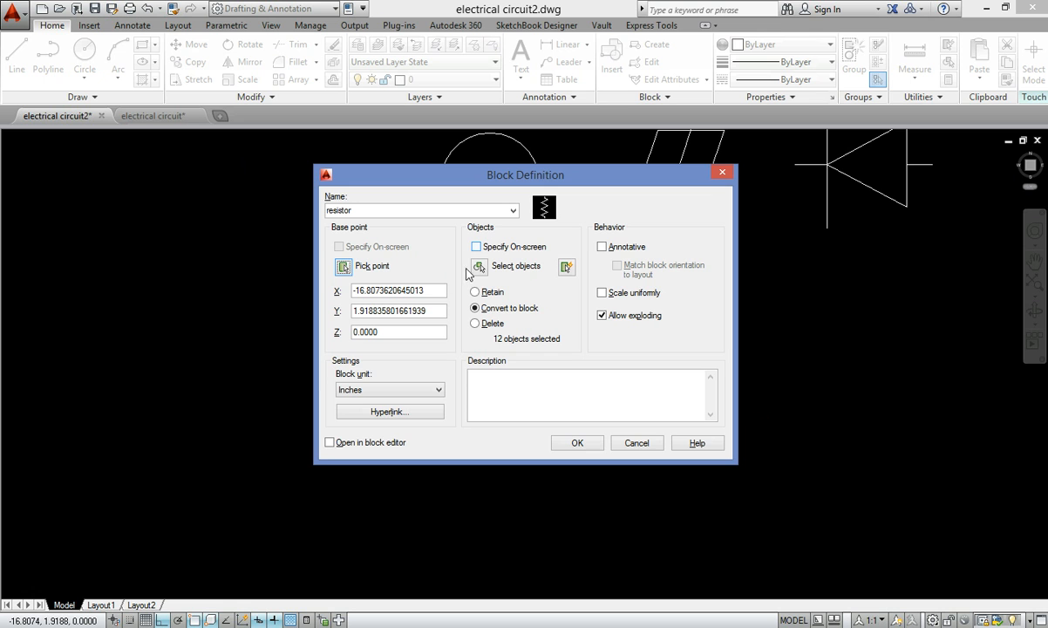
Select all lines of the lengthened resistor symbol for the block and redefine resistor with them
{"action": "left_click", "coordinate": [485, 273]}
{"action": "left_click", "coordinate": [229, 290]}
{"action": "left_click", "coordinate": [646, 473]}
{"action": "key", "text": "Return"}
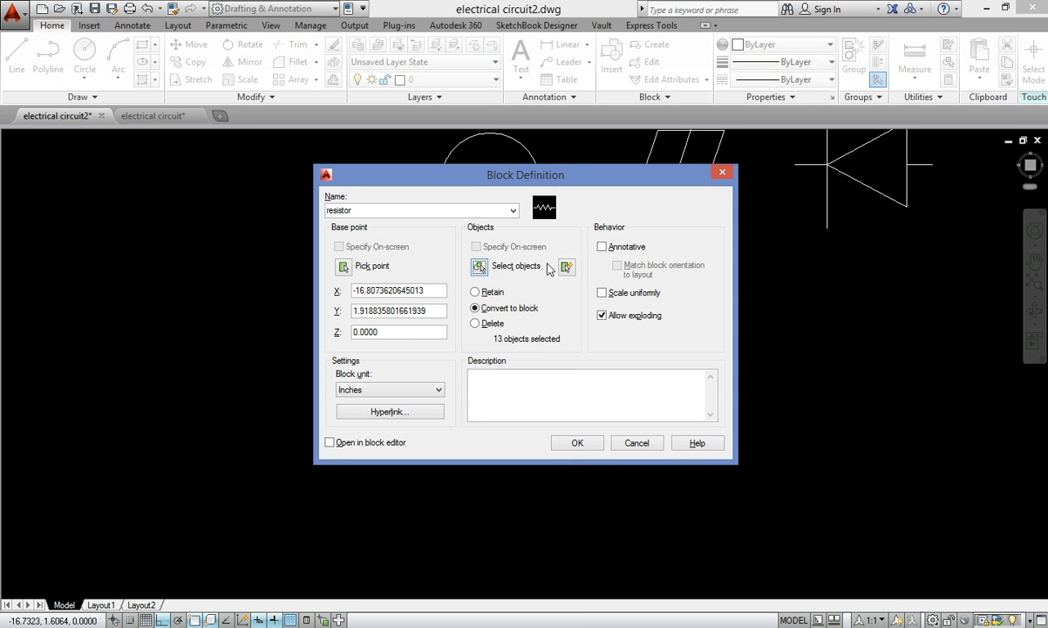
{"action": "left_click", "coordinate": [578, 443]}
{"action": "left_click", "coordinate": [547, 319]}
Examine how the redefined resistors sit in the circuit and compare them with the source resistor symbol
{"action": "scroll", "coordinate": [646, 366], "scroll_direction": "down", "scroll_amount": 3}
{"action": "scroll", "coordinate": [41, 341], "scroll_direction": "up", "scroll_amount": 5}
{"action": "mouse_move", "coordinate": [623, 411]}
{"action": "middle_mouse_down"}
{"action": "mouse_move", "coordinate": [175, 407]}
{"action": "mouse_move", "coordinate": [150, 424]}
{"action": "middle_mouse_up"}
{"action": "mouse_move", "coordinate": [548, 339]}
{"action": "middle_mouse_down"}
{"action": "mouse_move", "coordinate": [402, 337]}
{"action": "mouse_move", "coordinate": [331, 353]}
{"action": "mouse_move", "coordinate": [401, 393]}
{"action": "middle_mouse_up"}
{"action": "scroll", "coordinate": [331, 354], "scroll_direction": "down", "scroll_amount": 2}
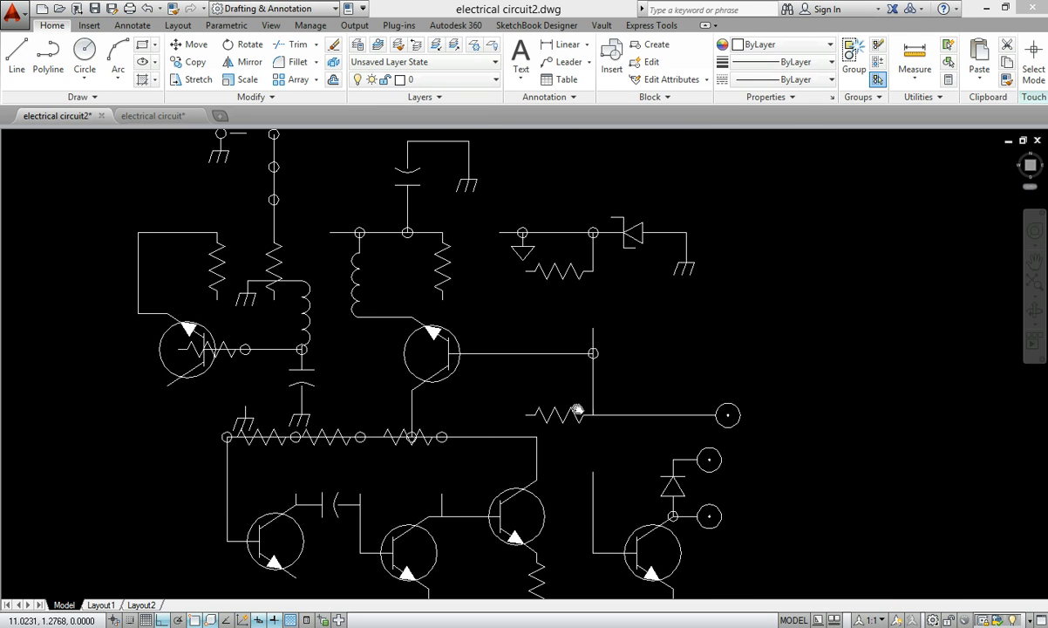
{"action": "middle_click_drag", "start_coordinate": [586, 412], "coordinate": [551, 375]}
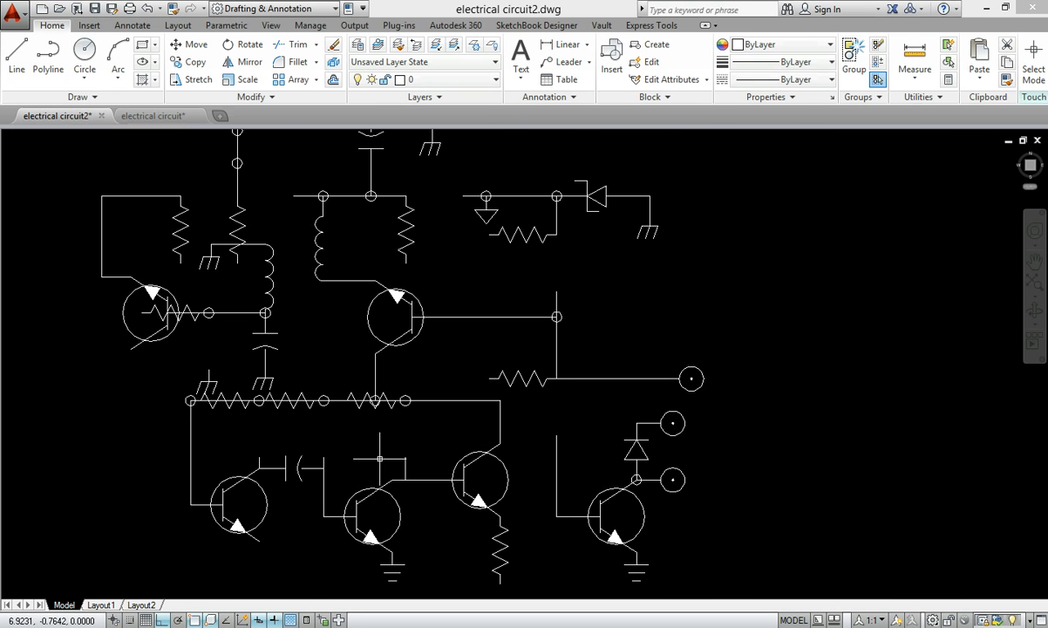
{"action": "middle_click_drag", "start_coordinate": [271, 424], "coordinate": [370, 439]}
{"action": "middle_click_drag", "start_coordinate": [293, 407], "coordinate": [365, 415]}
{"action": "middle_click_drag", "start_coordinate": [283, 417], "coordinate": [387, 422]}
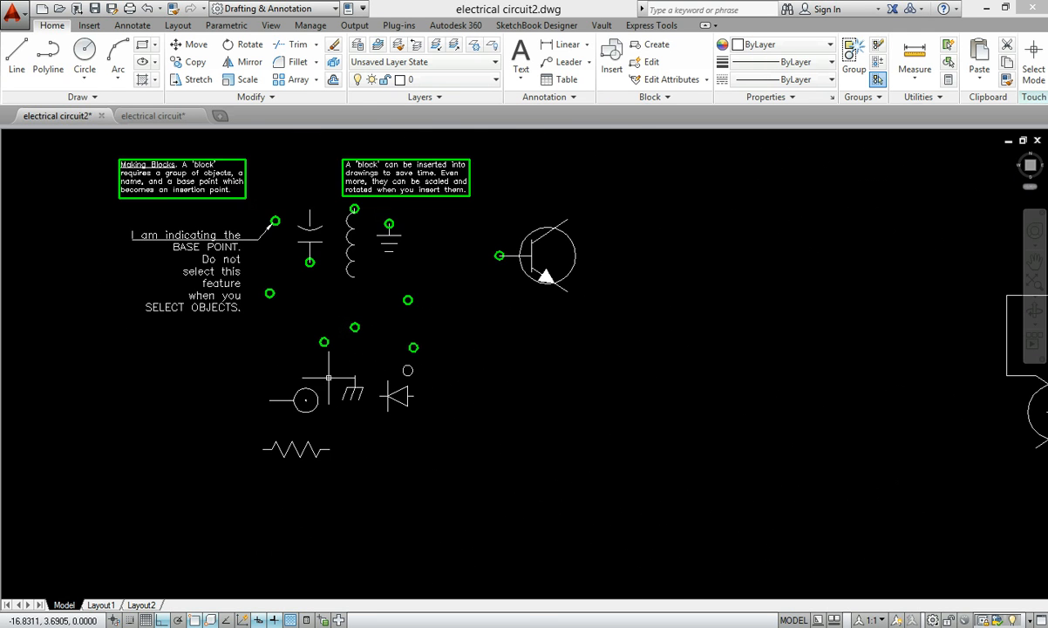
{"action": "middle_click_drag", "start_coordinate": [386, 385], "coordinate": [542, 367]}
{"action": "scroll", "coordinate": [501, 413], "scroll_direction": "up", "scroll_amount": 4}
{"action": "mouse_move", "coordinate": [465, 432]}
{"action": "middle_mouse_down"}
{"action": "mouse_move", "coordinate": [559, 431]}
{"action": "mouse_move", "coordinate": [466, 452]}
{"action": "middle_mouse_up"}
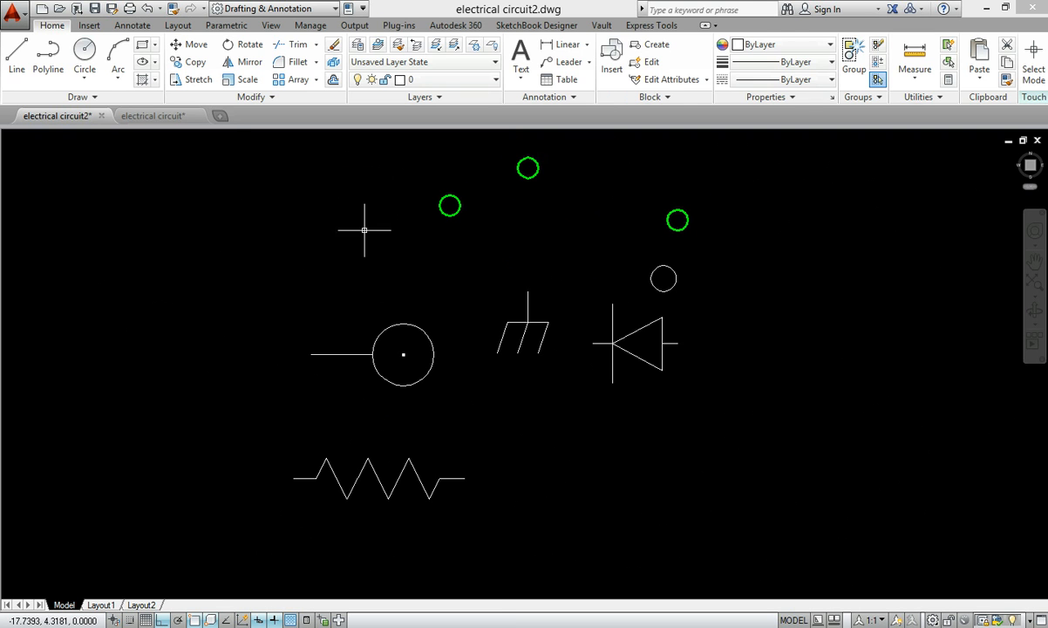
Inspect the orientation and wire connections of the resistor blocks throughout the schematic again
{"action": "scroll", "coordinate": [524, 438], "scroll_direction": "down", "scroll_amount": 2}
{"action": "middle_click_drag", "start_coordinate": [907, 445], "coordinate": [348, 389]}
{"action": "middle_click_drag", "start_coordinate": [1019, 395], "coordinate": [218, 365]}
{"action": "middle_click_drag", "start_coordinate": [445, 371], "coordinate": [233, 353]}
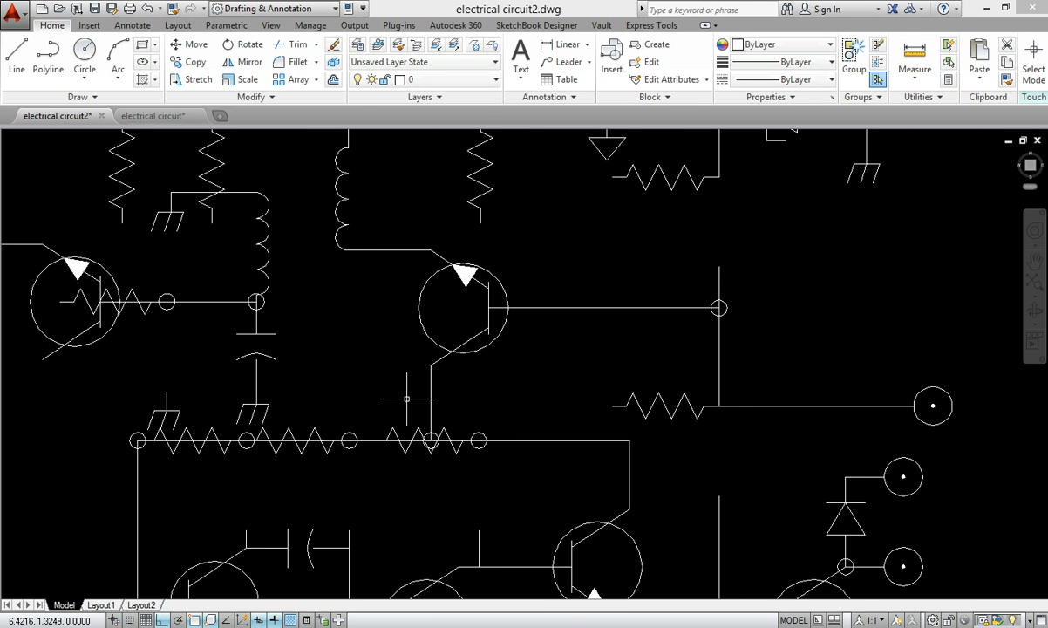
{"action": "scroll", "coordinate": [425, 403], "scroll_direction": "down", "scroll_amount": 2}
{"action": "middle_click_drag", "start_coordinate": [421, 398], "coordinate": [417, 340]}
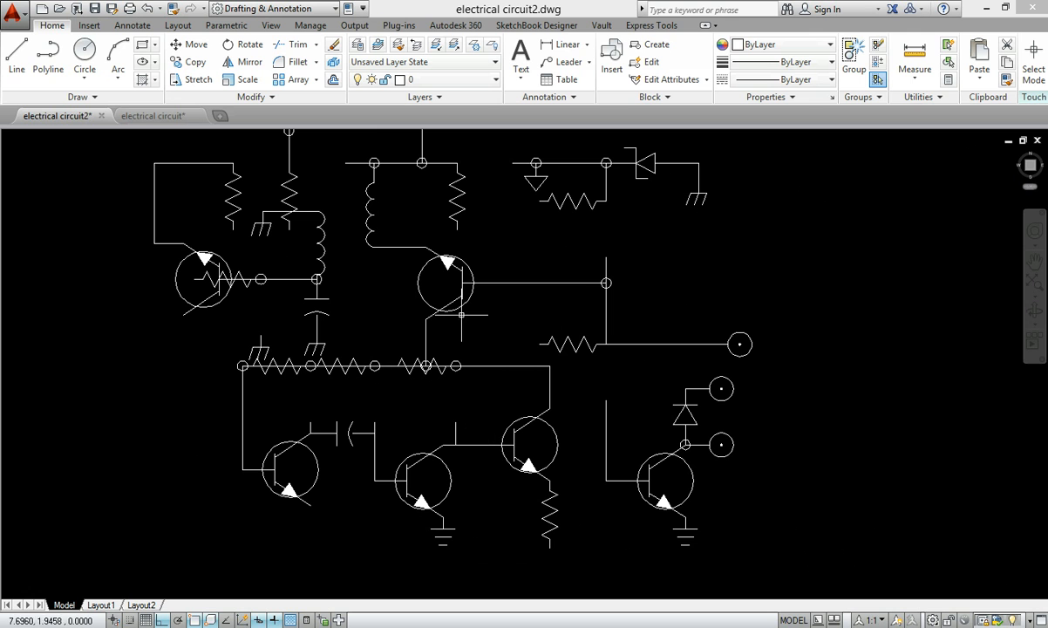
{"action": "middle_click_drag", "start_coordinate": [207, 249], "coordinate": [411, 259]}
{"action": "middle_click_drag", "start_coordinate": [330, 283], "coordinate": [461, 322]}
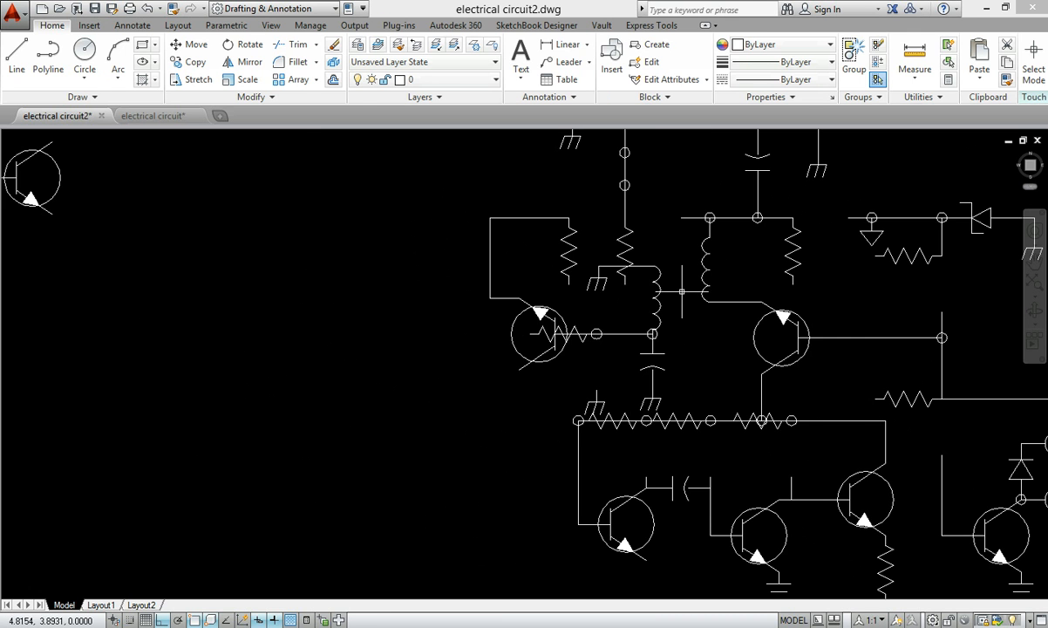
{"action": "middle_click_drag", "start_coordinate": [682, 290], "coordinate": [601, 313]}
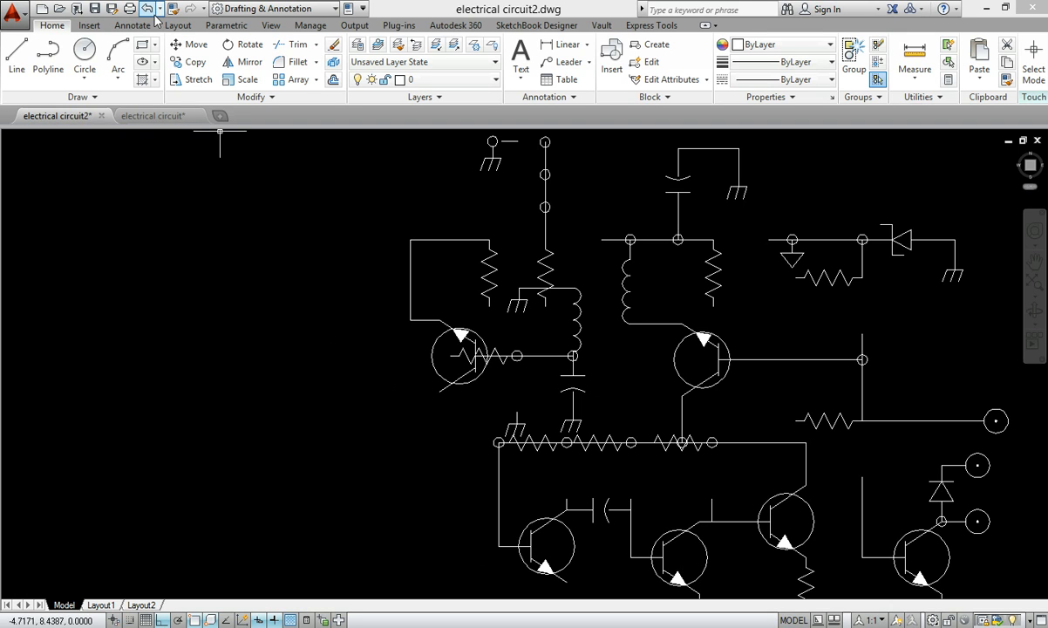